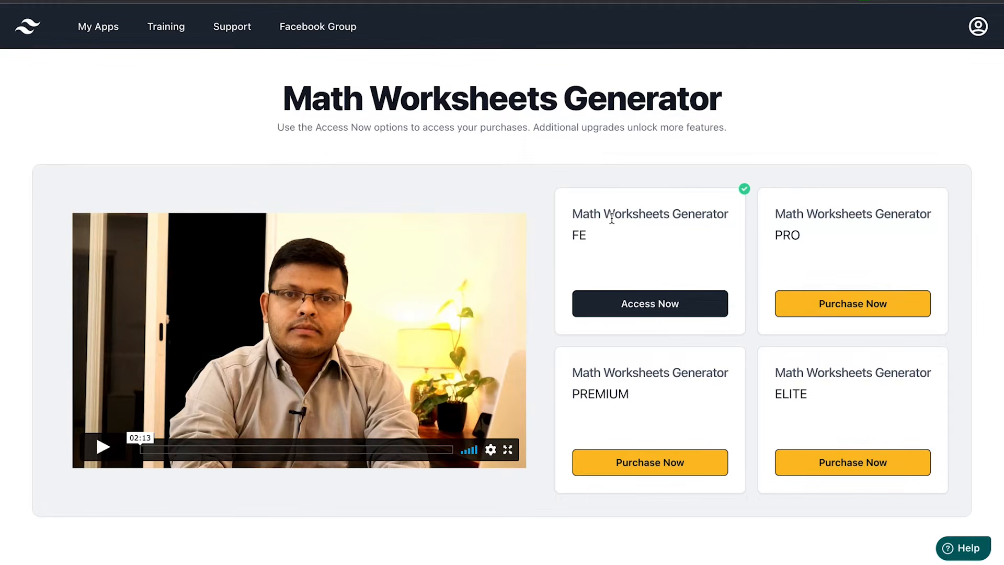
# Highlight the FE, PRO, PREMIUM and ELITE edition titles, then open the FE worksheet editor
pyautogui.moveTo(586, 233); pyautogui.dragTo(572, 215)
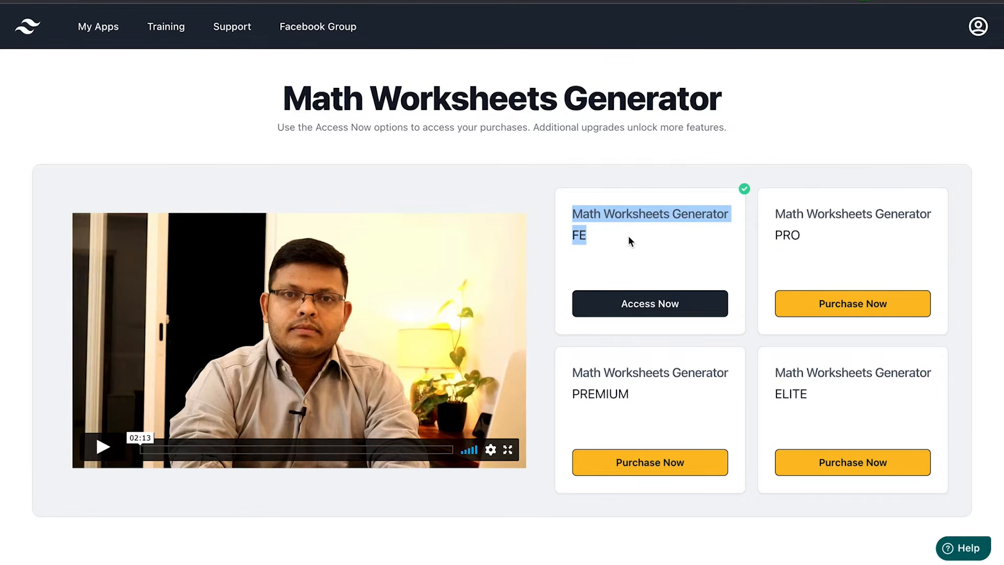
pyautogui.moveTo(803, 238); pyautogui.dragTo(768, 219)
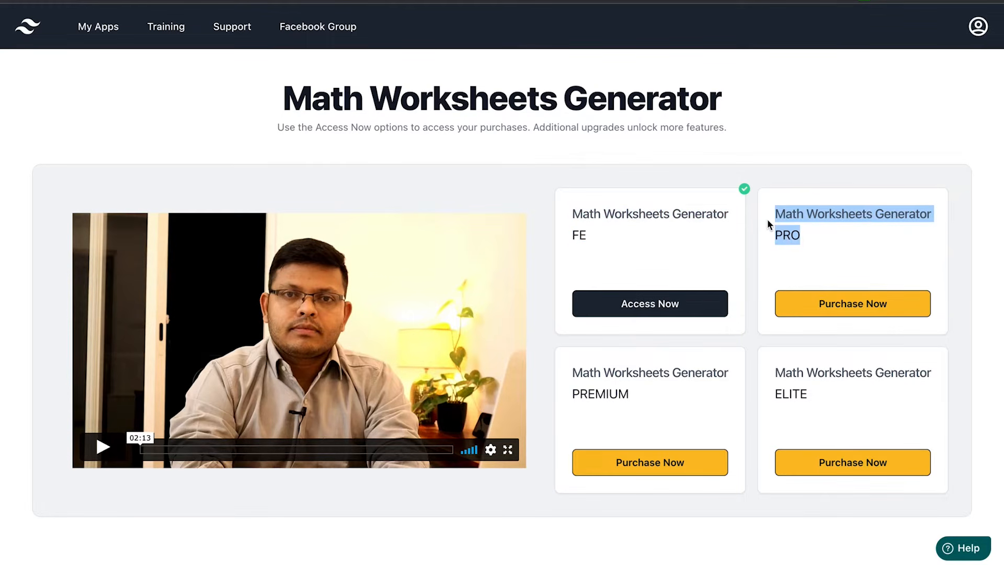
pyautogui.moveTo(633, 400); pyautogui.dragTo(571, 390)
pyautogui.moveTo(810, 395); pyautogui.dragTo(775, 377)
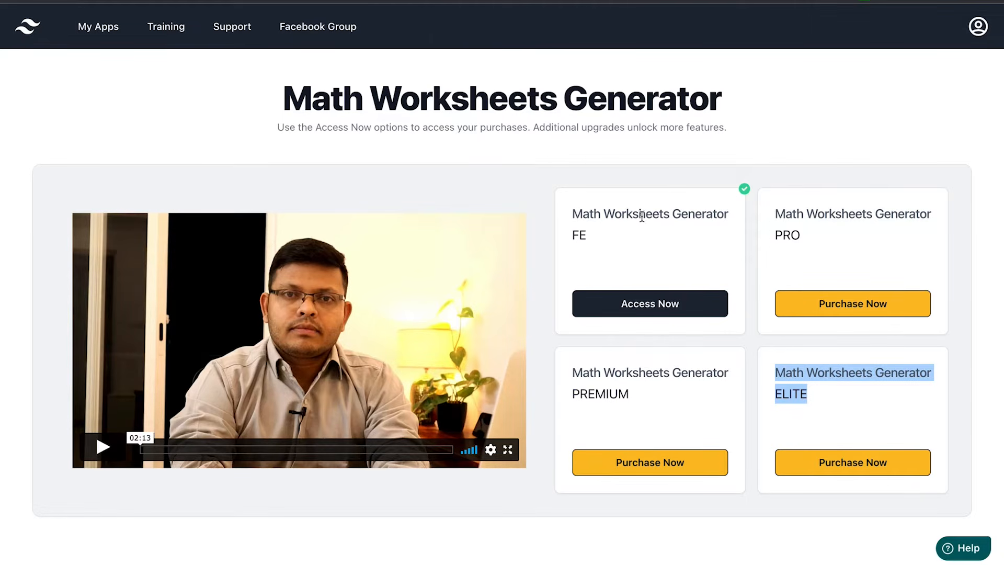
pyautogui.click(654, 300)
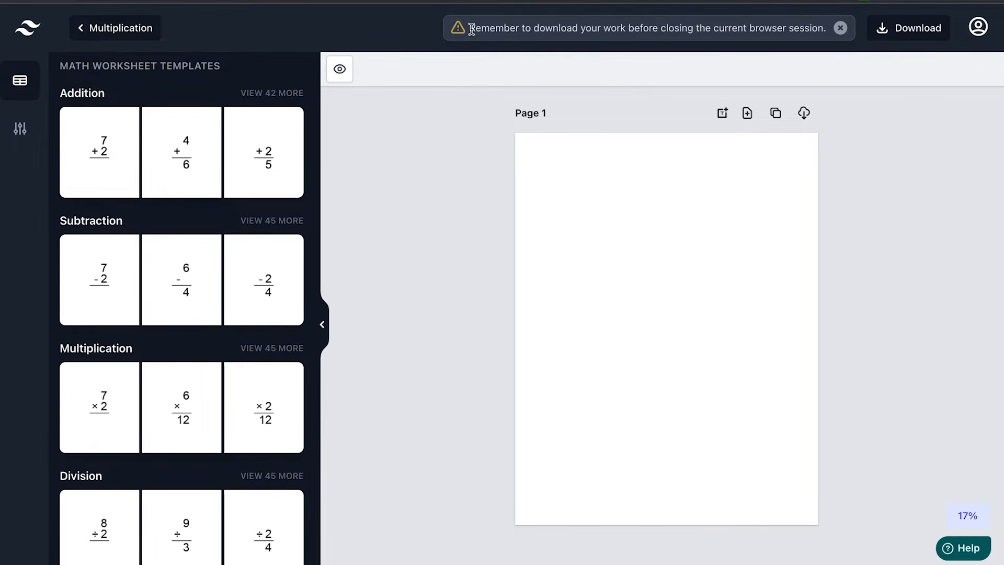
# Close the download reminder and highlight the Addition, Subtraction and Multiplication category headings
pyautogui.moveTo(470, 29); pyautogui.dragTo(822, 30)
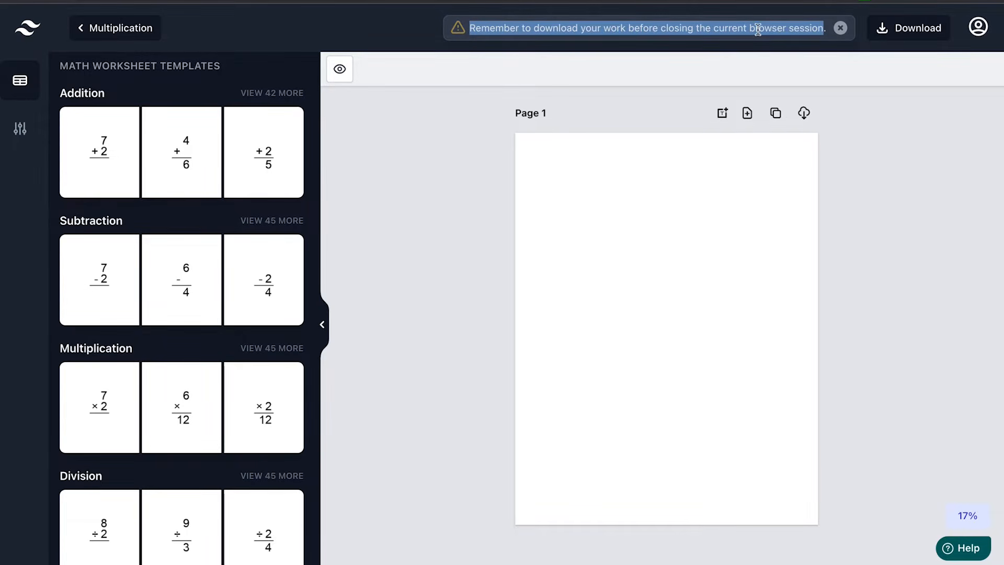
pyautogui.click(840, 29)
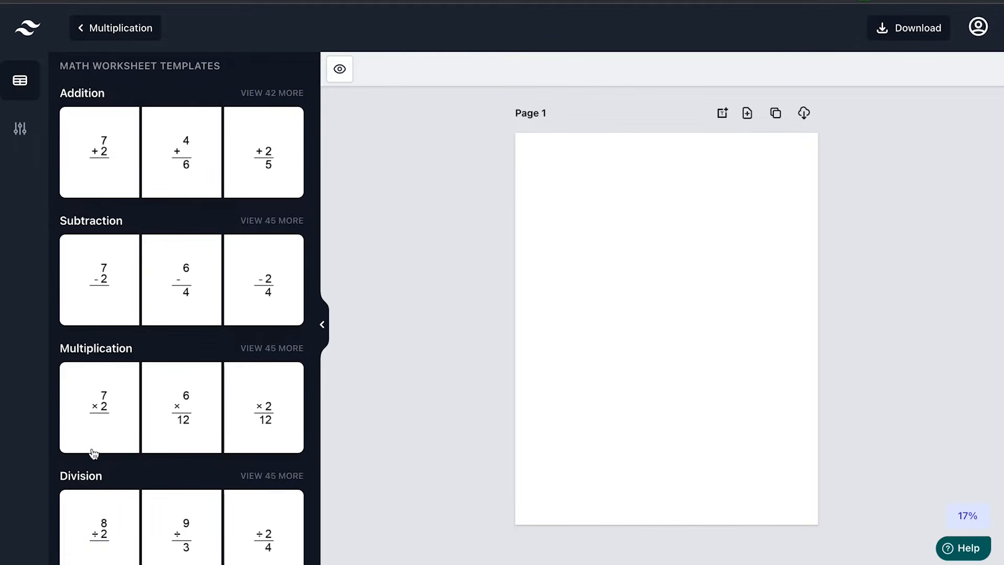
pyautogui.scroll(-1, 139, 324)
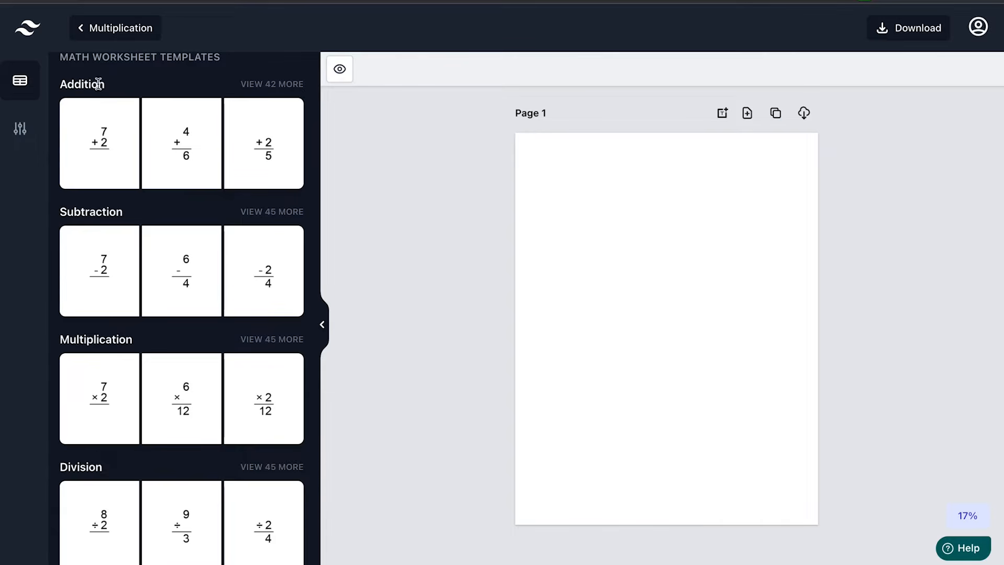
pyautogui.moveTo(110, 89); pyautogui.dragTo(61, 84)
pyautogui.moveTo(125, 213); pyautogui.dragTo(90, 212)
pyautogui.moveTo(126, 339); pyautogui.dragTo(105, 340)
pyautogui.click(102, 467)
# Place the first Multiplication template on Page 1 and change its grid to 9 rows and 5 columns
pyautogui.click(101, 399)
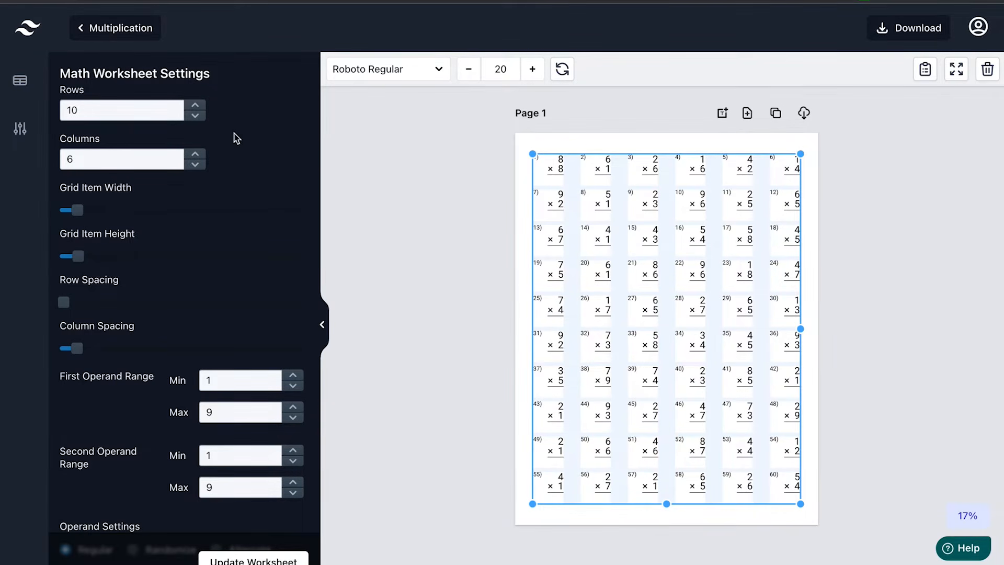
pyautogui.click(100, 110)
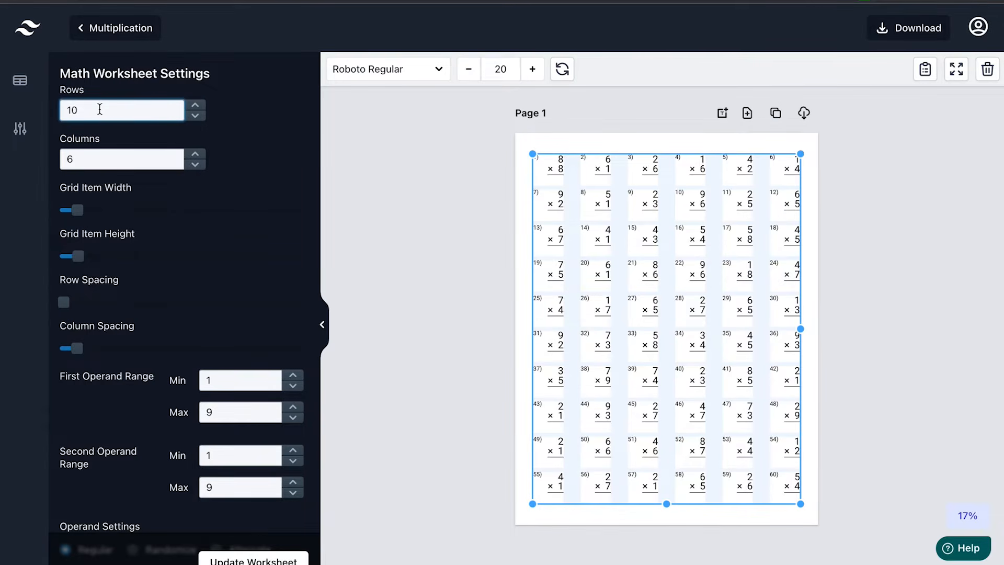
pyautogui.moveTo(96, 110); pyautogui.dragTo(61, 111)
pyautogui.write('9')
pyautogui.doubleClick(119, 160)
pyautogui.write('0')
pyautogui.press('BackSpace')
pyautogui.write('5')
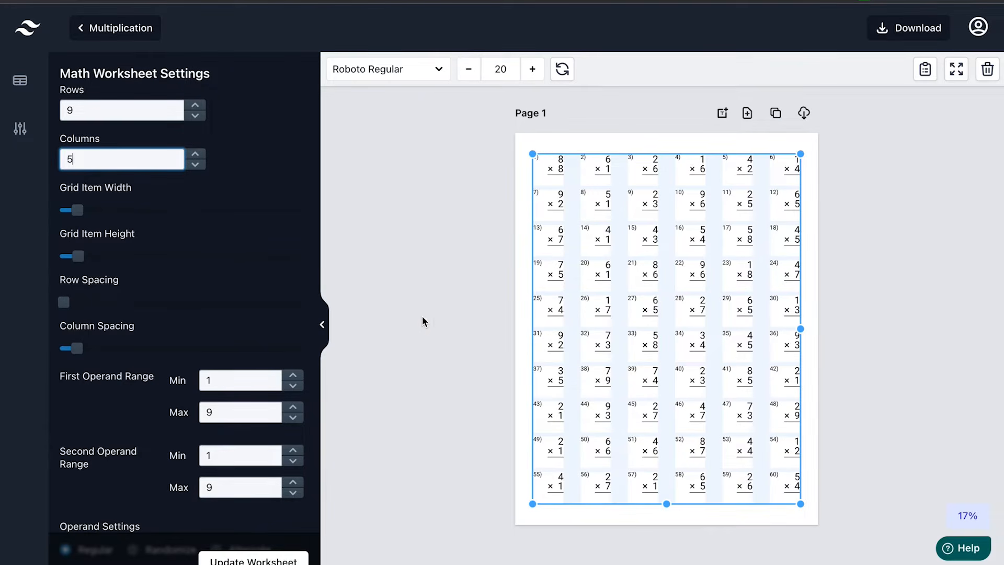
pyautogui.scroll(-15, 242, 321)
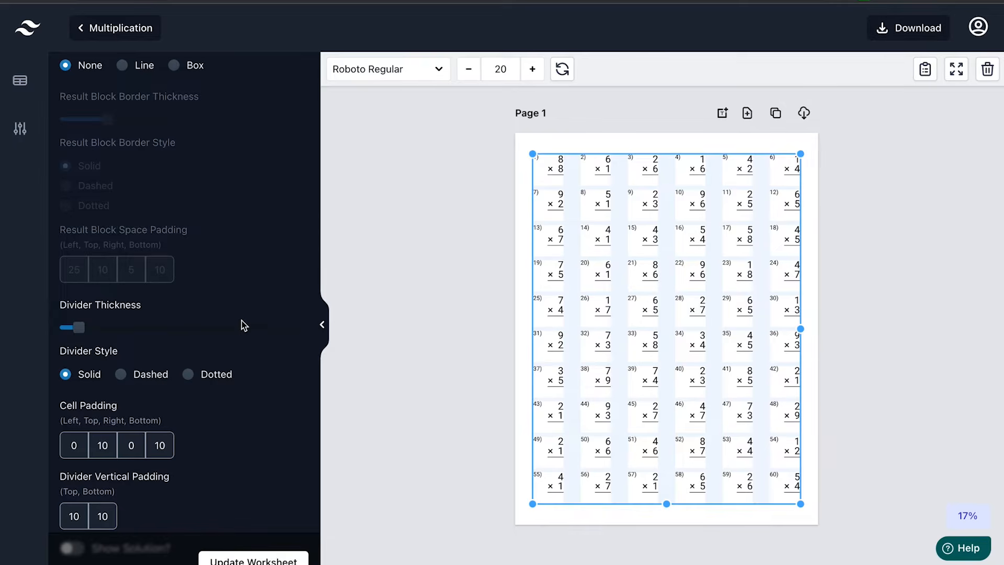
pyautogui.scroll(-2, 214, 422)
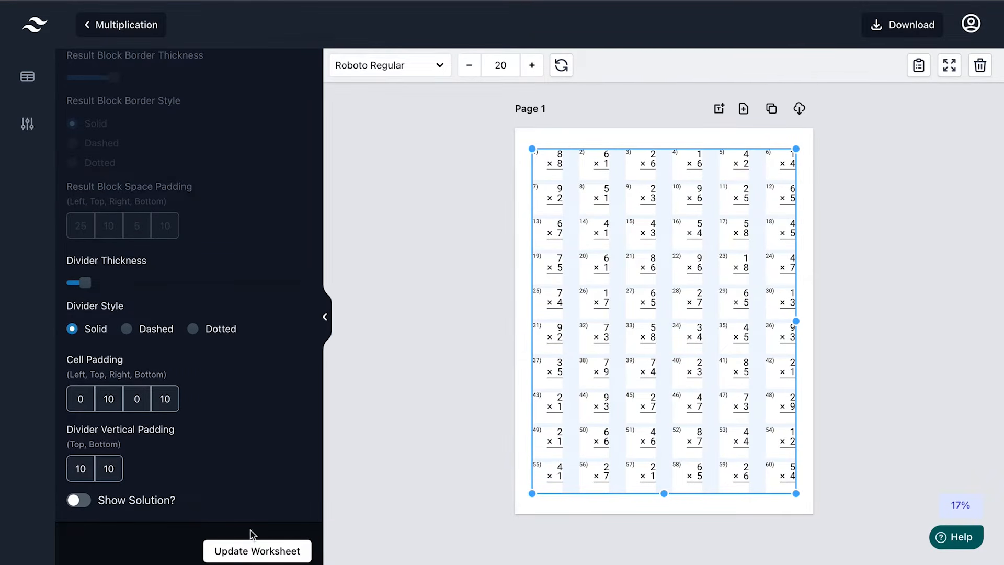
# Regenerate the worksheet at 9 rows by 5 columns and stretch the problem grid across the page
pyautogui.click(253, 555)
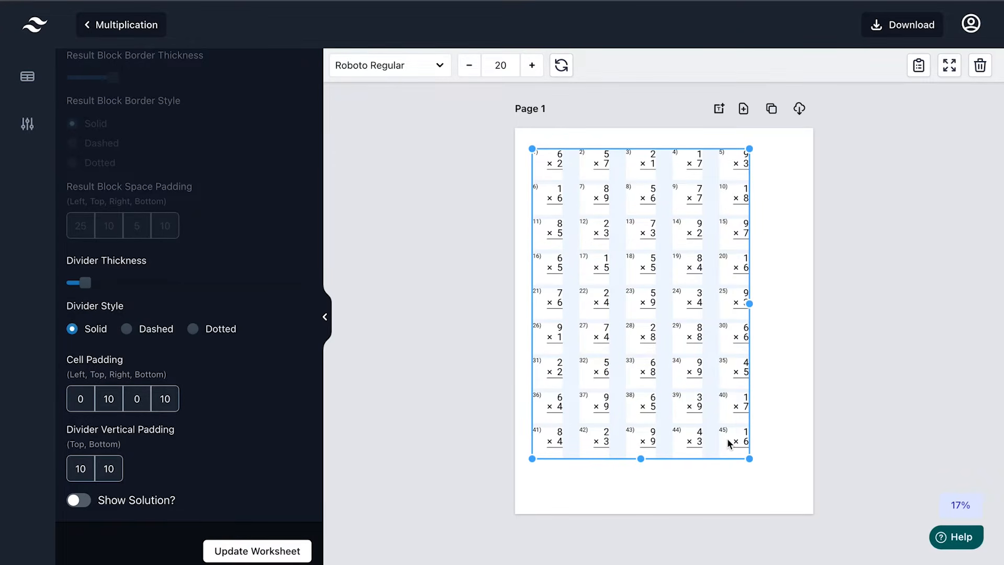
pyautogui.moveTo(750, 460); pyautogui.dragTo(758, 464)
pyautogui.moveTo(678, 296)
pyautogui.mouseDown()
pyautogui.moveTo(704, 302)
pyautogui.moveTo(673, 302)
pyautogui.mouseUp()
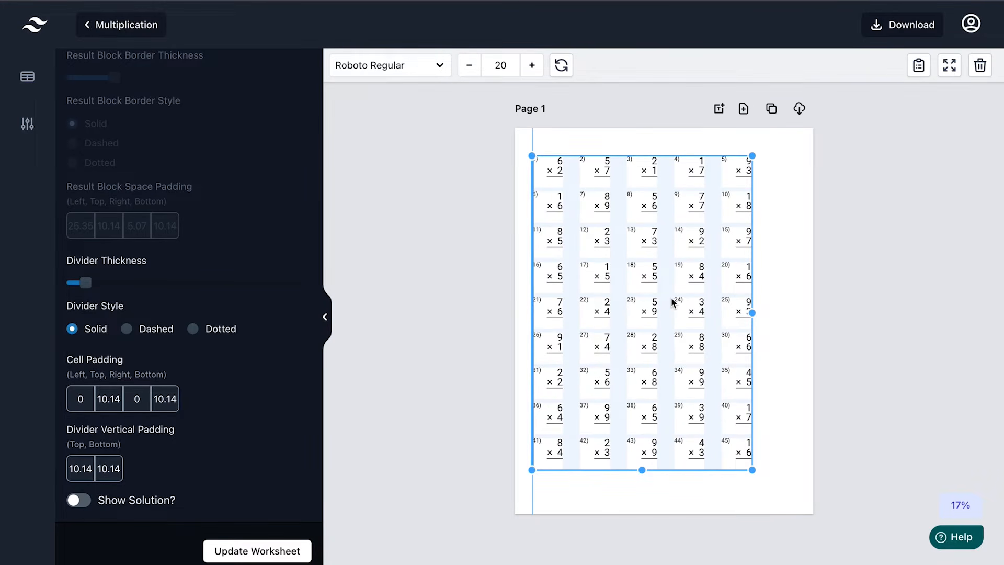
pyautogui.moveTo(673, 302); pyautogui.dragTo(675, 308)
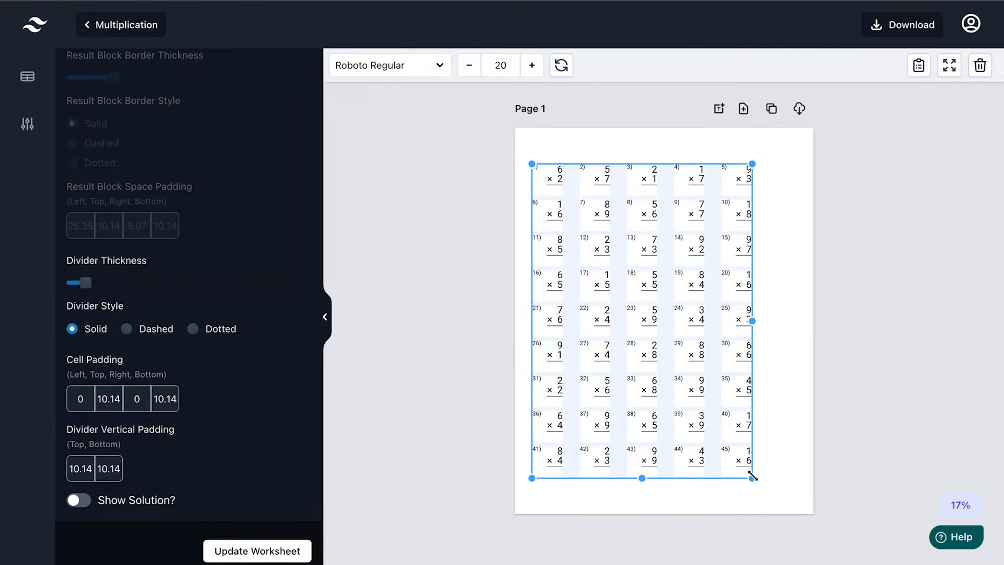
pyautogui.moveTo(752, 478)
pyautogui.mouseDown()
pyautogui.moveTo(775, 481)
pyautogui.moveTo(753, 470)
pyautogui.mouseUp()
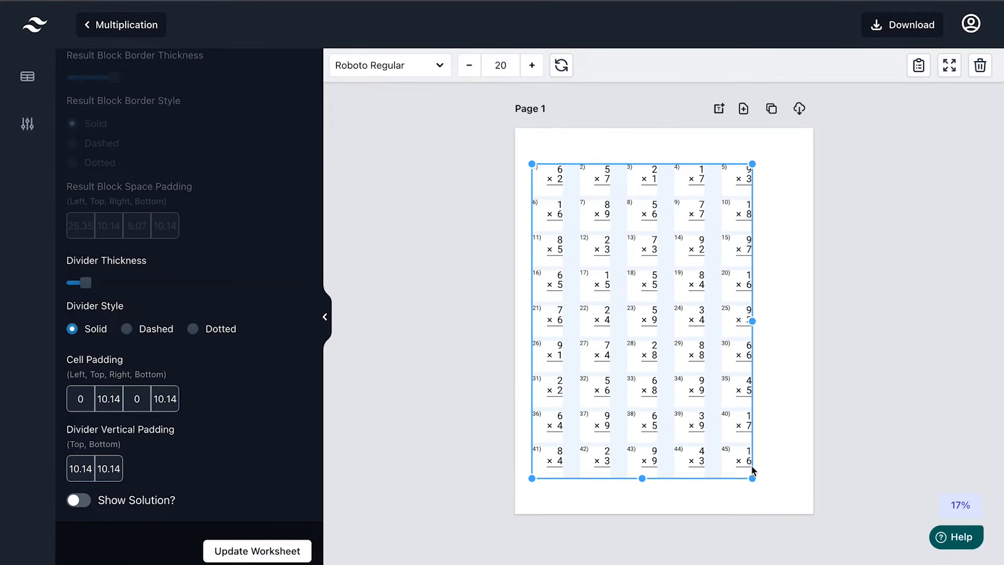
pyautogui.moveTo(659, 388); pyautogui.dragTo(660, 388)
pyautogui.moveTo(753, 320); pyautogui.dragTo(792, 322)
pyautogui.moveTo(782, 322); pyautogui.dragTo(795, 323)
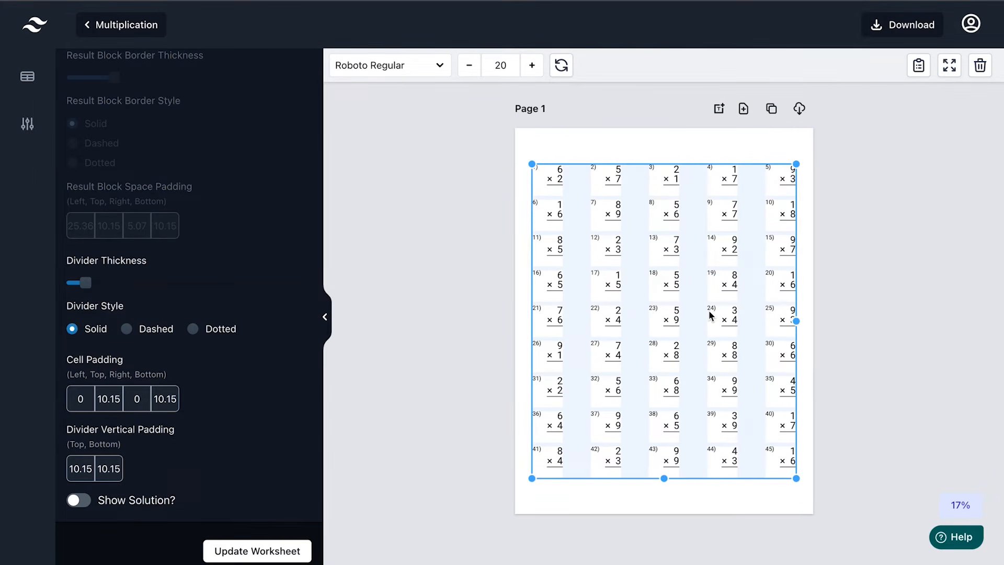
pyautogui.moveTo(672, 256); pyautogui.dragTo(673, 258)
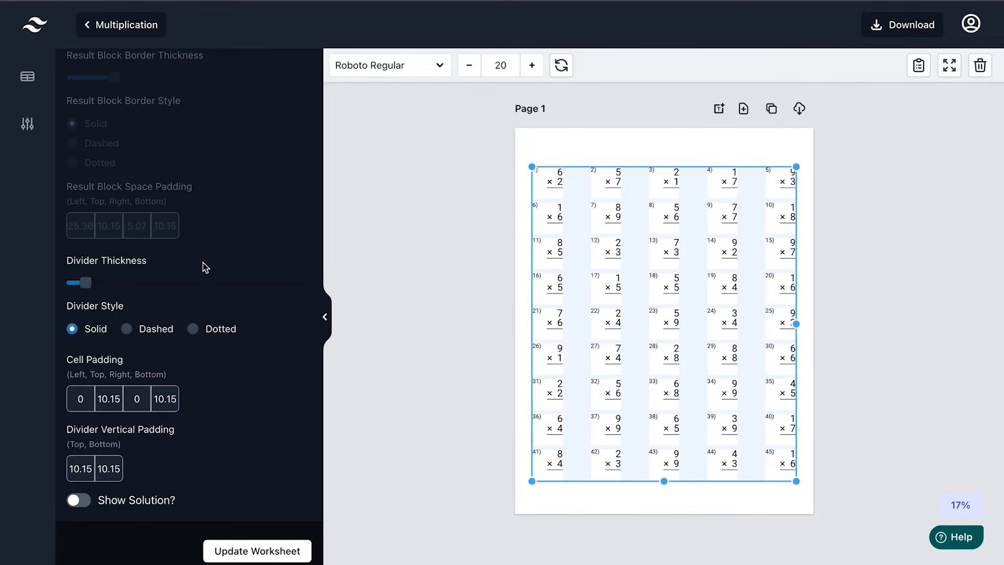
pyautogui.scroll(10, 192, 189)
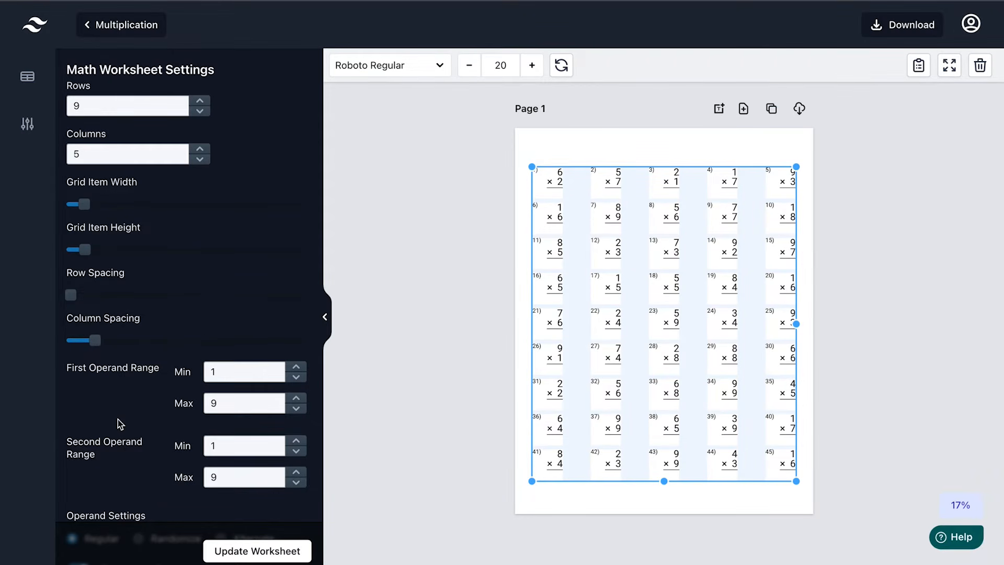
pyautogui.scroll(-1, 119, 424)
pyautogui.scroll(-1, 119, 425)
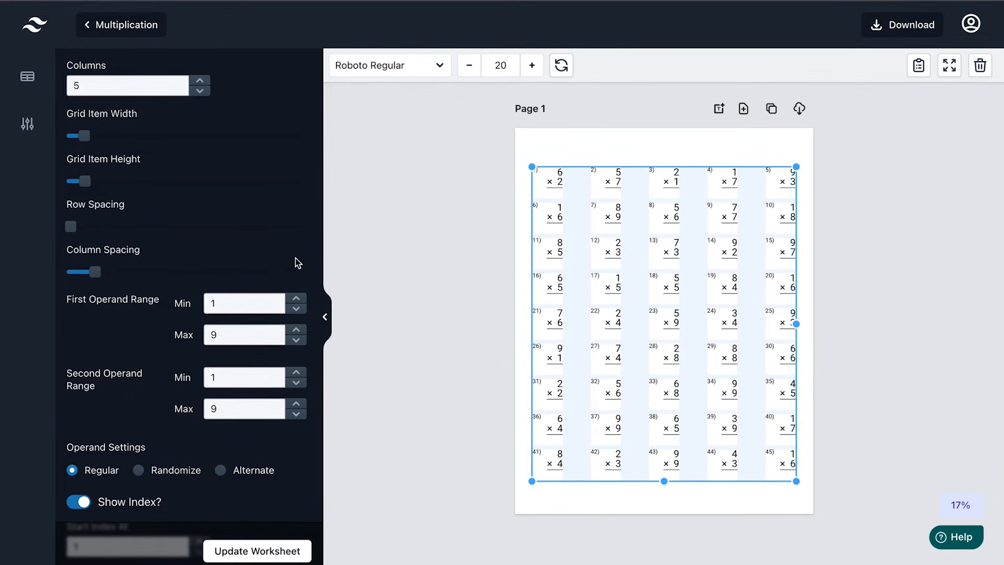
pyautogui.click(442, 66)
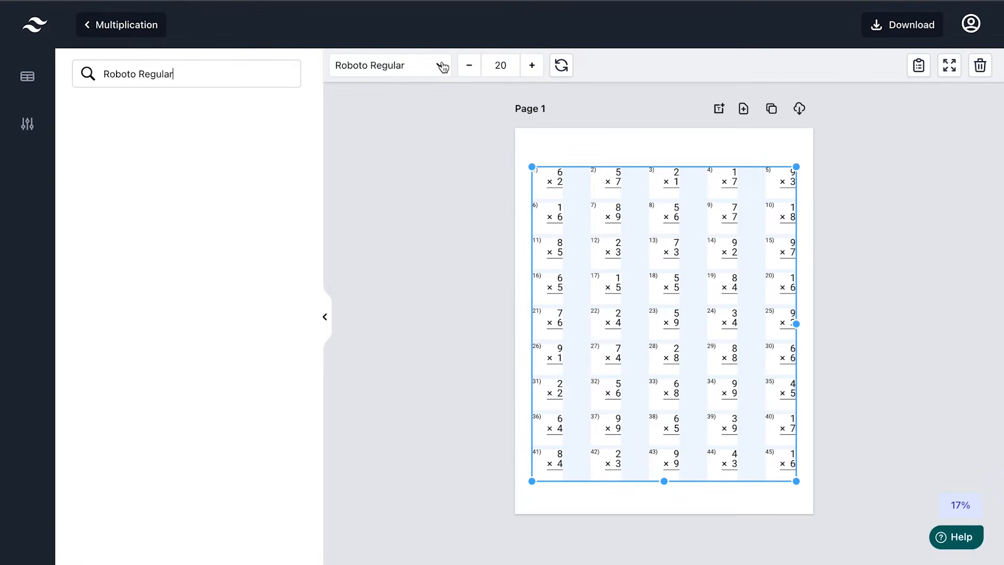
pyautogui.hotkey('ctrl', 'shift', 'Left')
pyautogui.hotkey('ctrl', 'shift', 'Left')
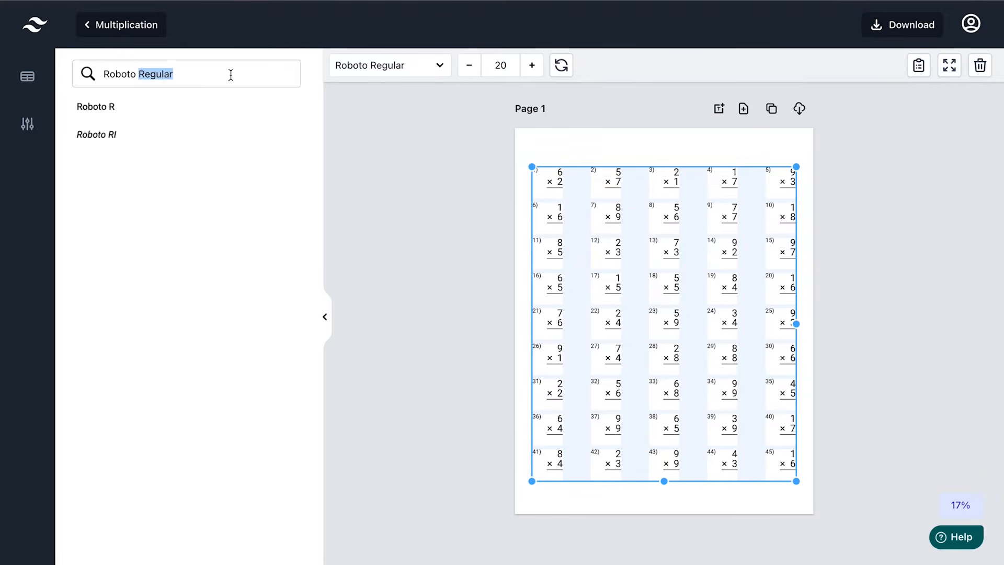
pyautogui.press('BackSpace')
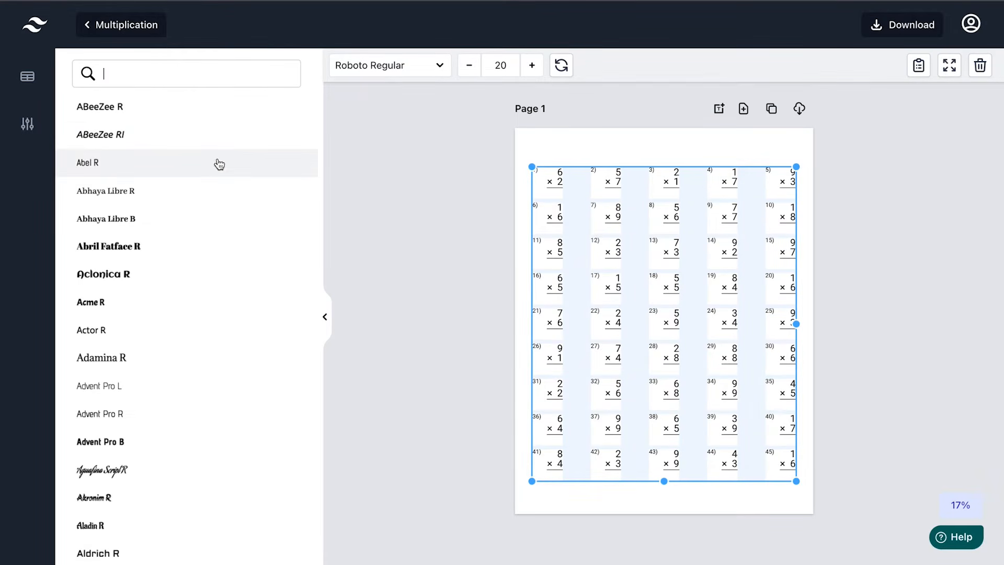
pyautogui.click(186, 195)
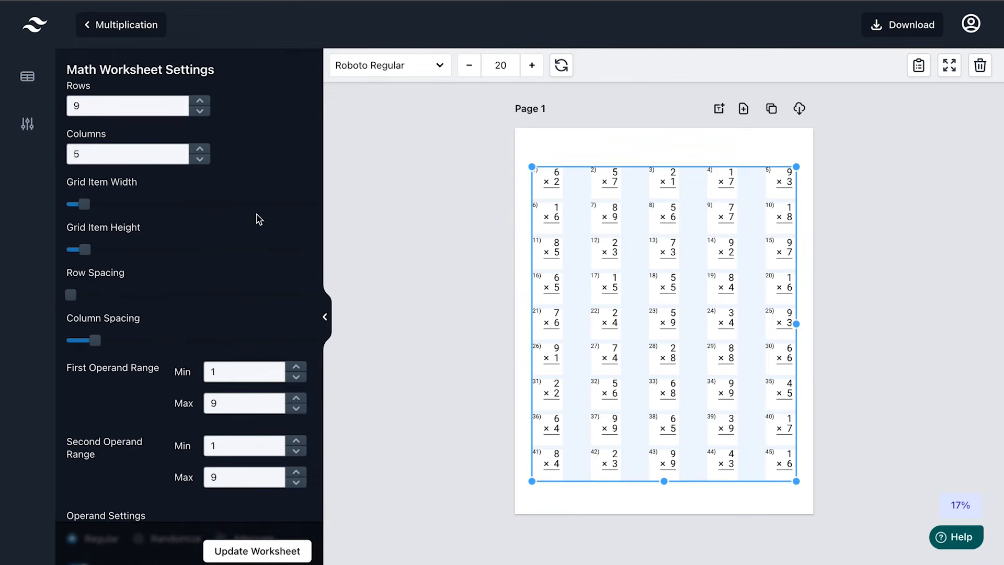
pyautogui.scroll(-3, 142, 417)
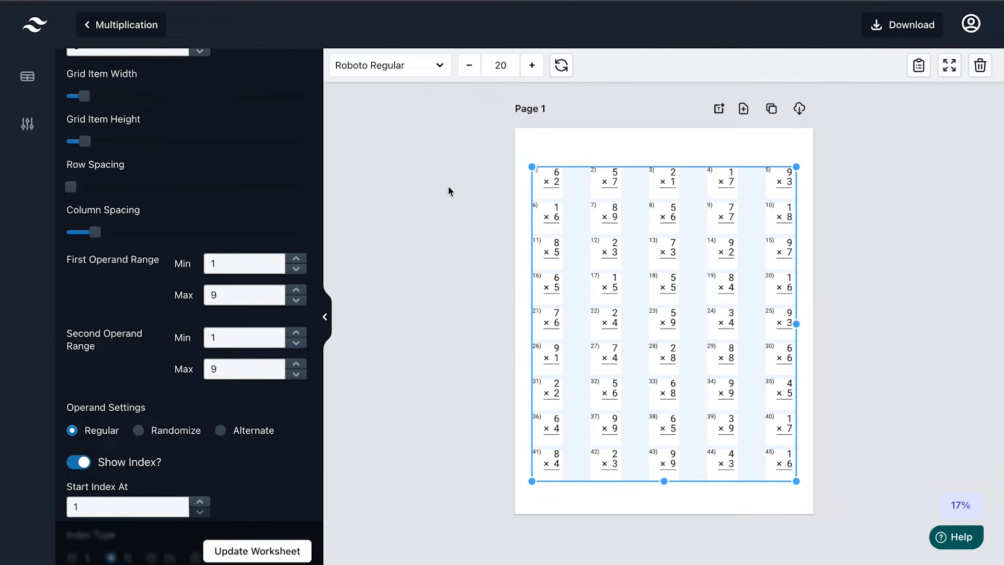
# Change the first operand range from 1–9 to 0–5 and set the second operand range to 0–5
pyautogui.click(222, 265)
pyautogui.press('BackSpace')
pyautogui.write('0')
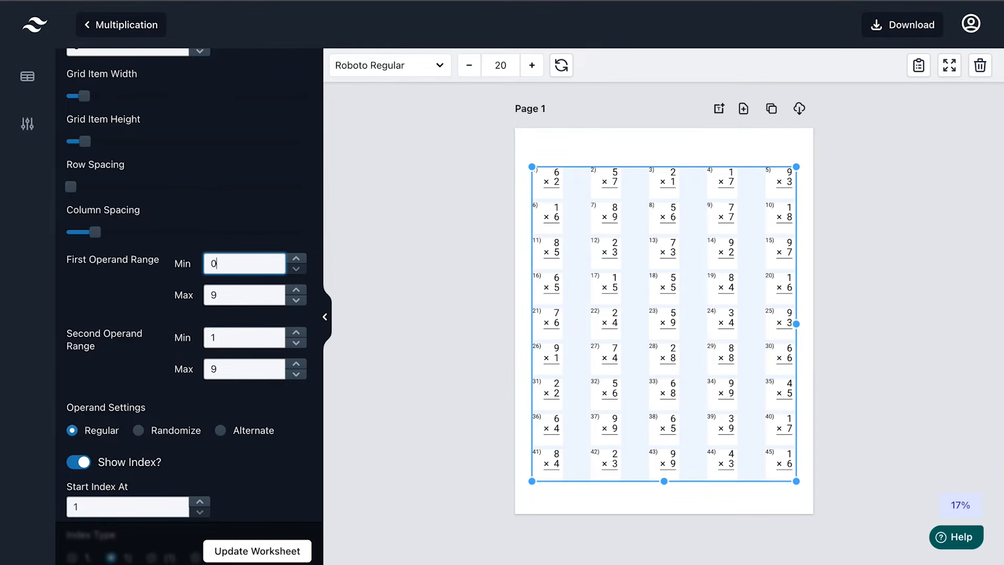
pyautogui.doubleClick(230, 291)
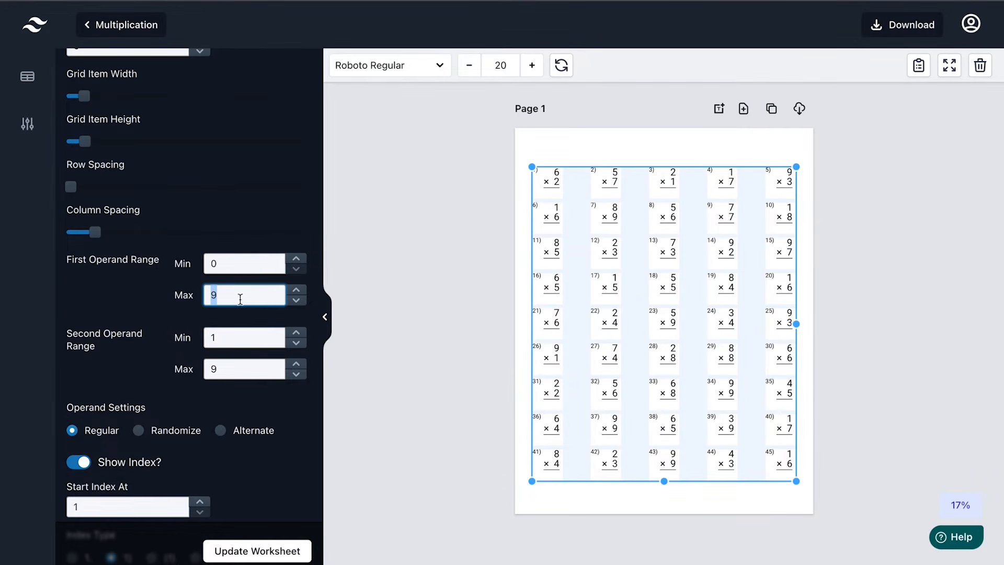
pyautogui.write('5')
pyautogui.moveTo(231, 338); pyautogui.dragTo(204, 346)
pyautogui.write('0')
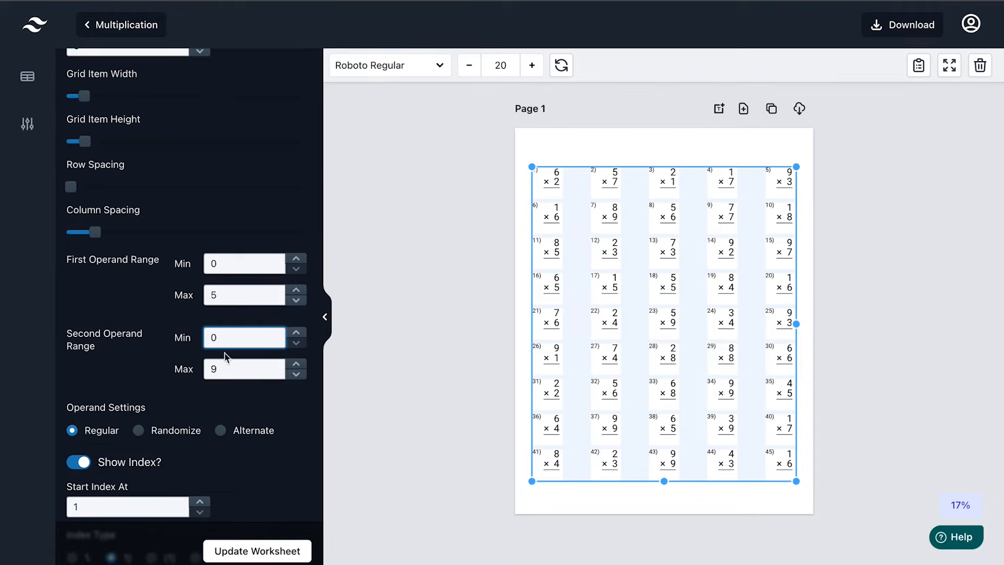
pyautogui.moveTo(223, 367); pyautogui.dragTo(205, 369)
pyautogui.write('5')
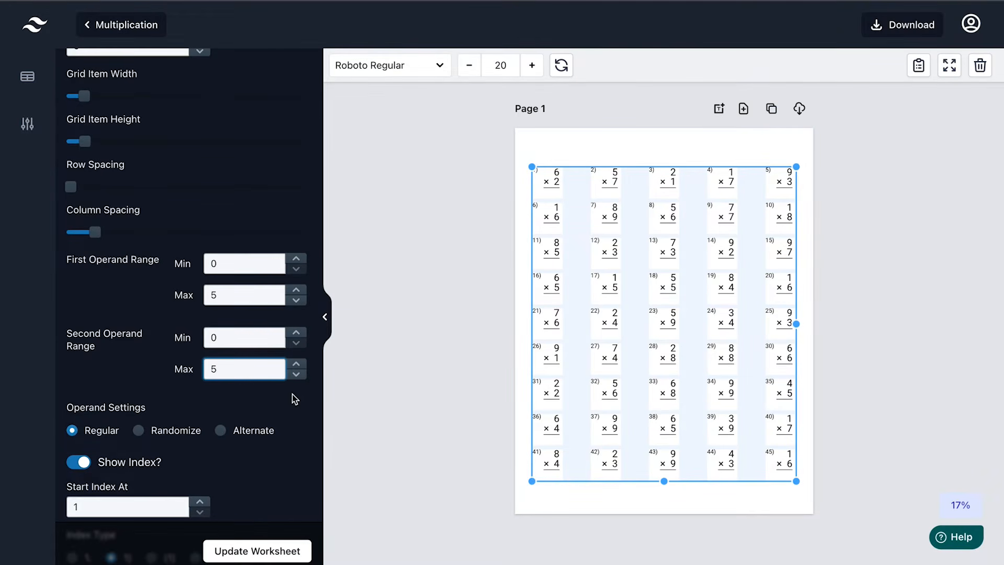
pyautogui.scroll(-1, 285, 455)
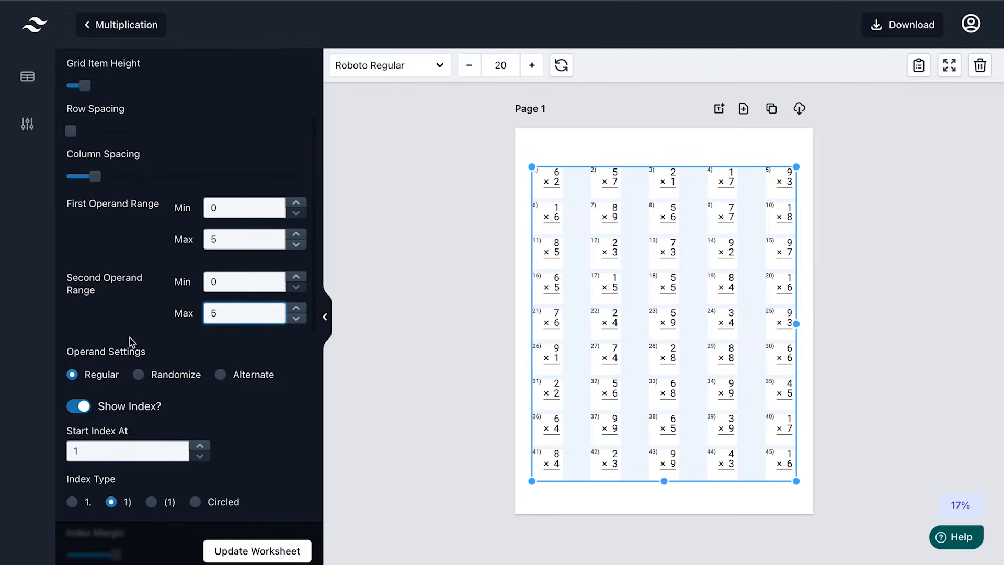
# Randomize the operands, widen the index margin, and regenerate the worksheet
pyautogui.click(138, 375)
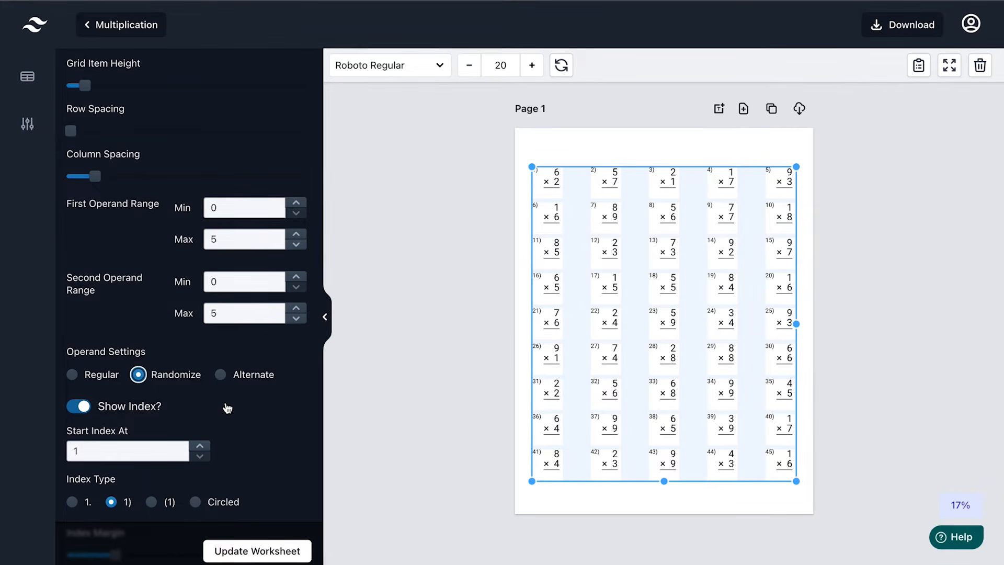
pyautogui.scroll(-3, 227, 408)
pyautogui.scroll(-1, 227, 407)
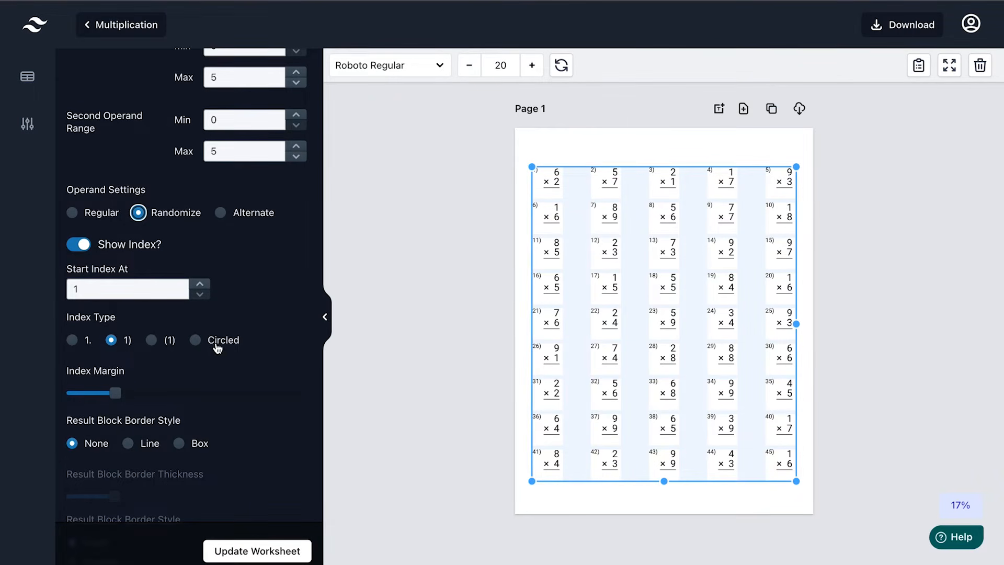
pyautogui.scroll(-3, 217, 392)
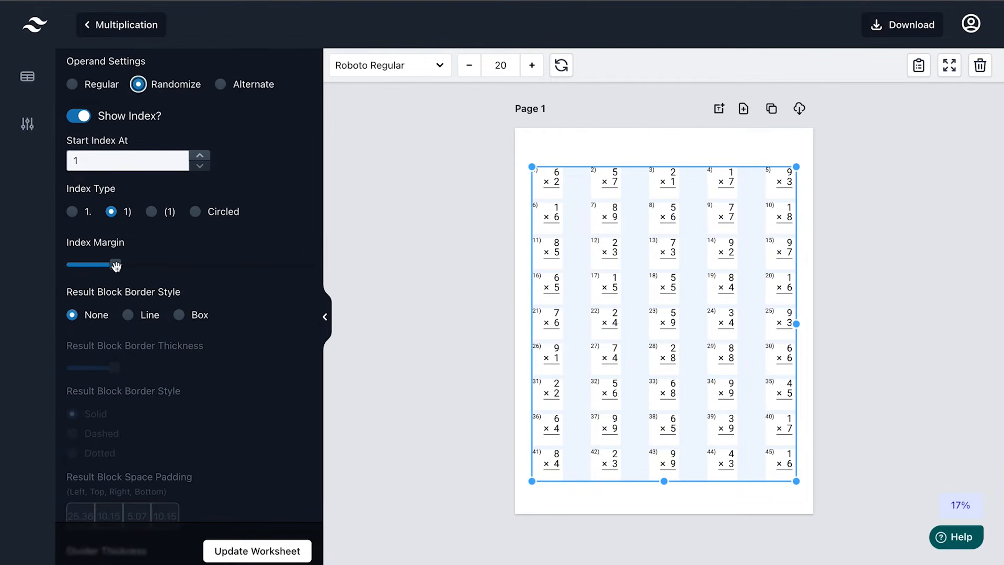
pyautogui.moveTo(116, 267); pyautogui.dragTo(112, 266)
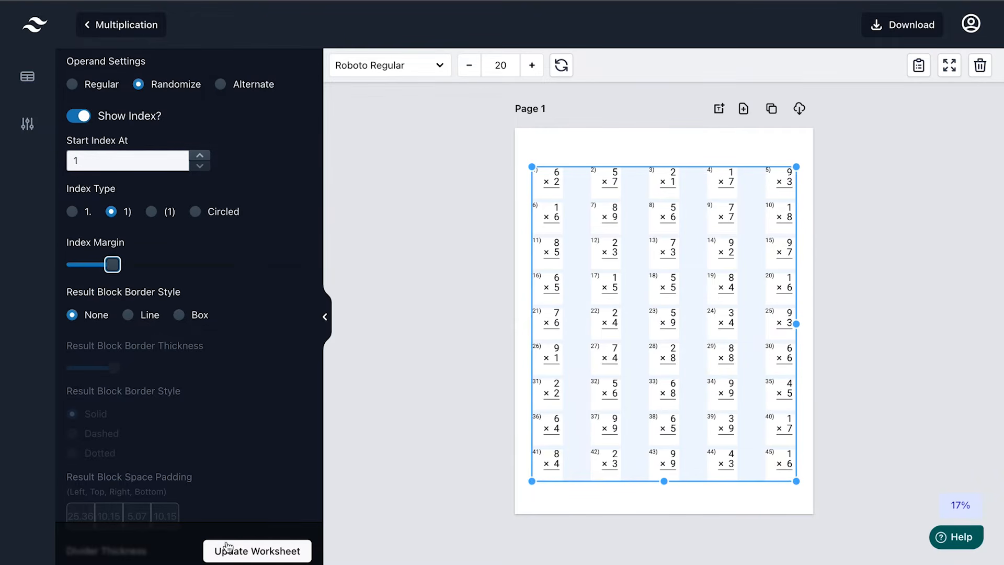
pyautogui.click(239, 555)
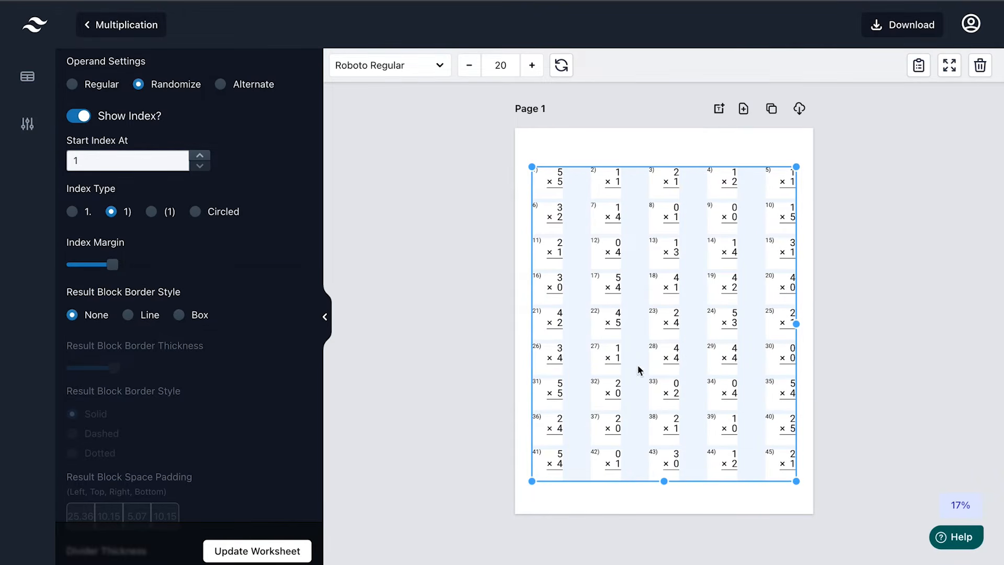
# Widen the index margin further in two increments, applying each to the worksheet
pyautogui.moveTo(111, 264); pyautogui.dragTo(116, 264)
pyautogui.click(239, 554)
pyautogui.moveTo(116, 264); pyautogui.dragTo(123, 264)
pyautogui.click(219, 551)
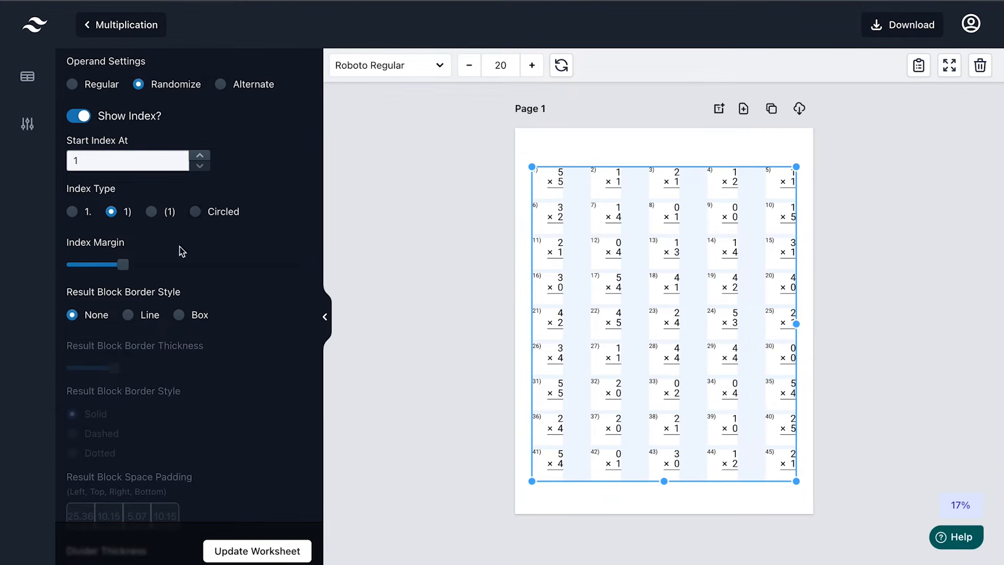
# Narrow the index margin and try a Line result-block border before reverting to None
pyautogui.moveTo(123, 264); pyautogui.dragTo(104, 264)
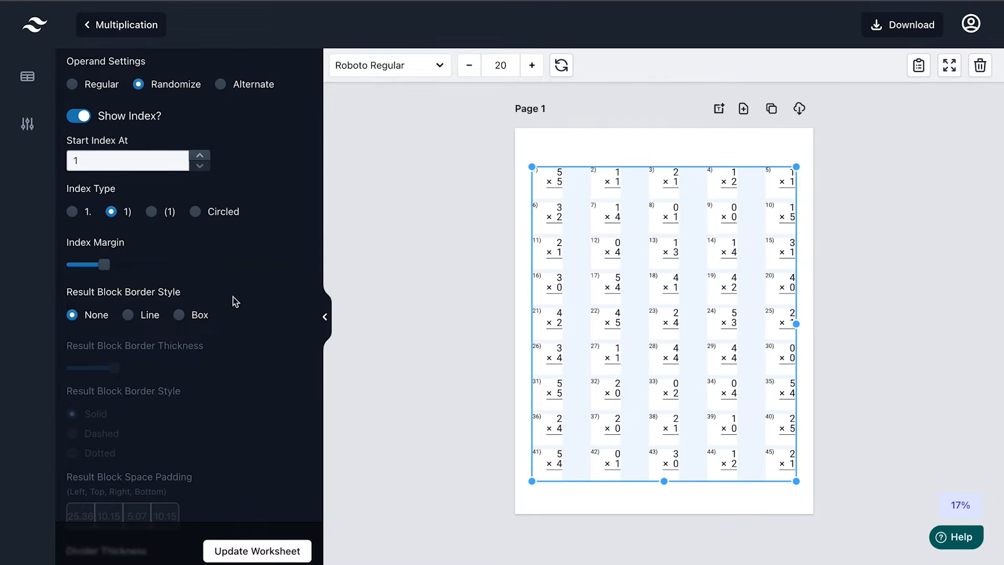
pyautogui.scroll(-1, 251, 361)
pyautogui.click(127, 280)
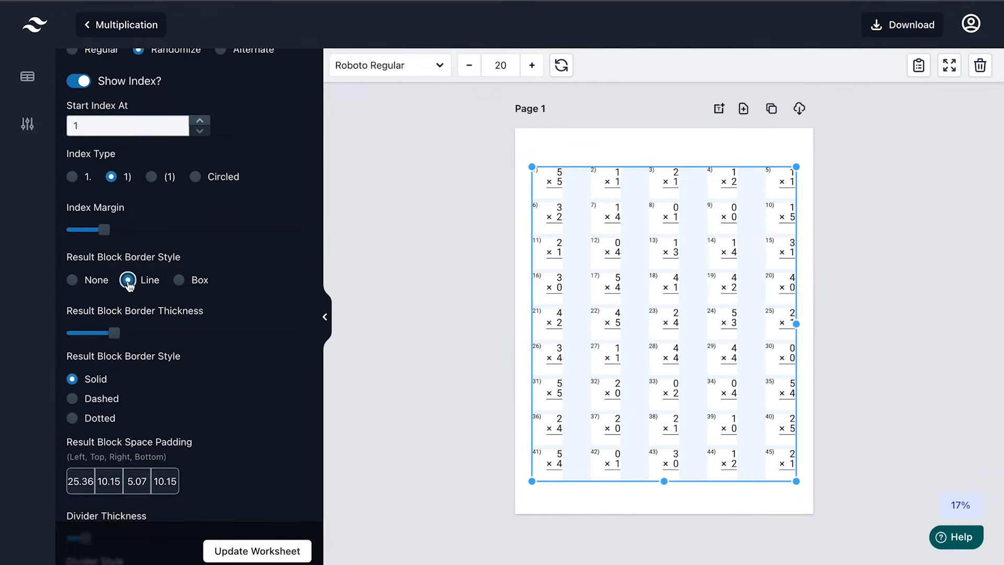
pyautogui.click(72, 280)
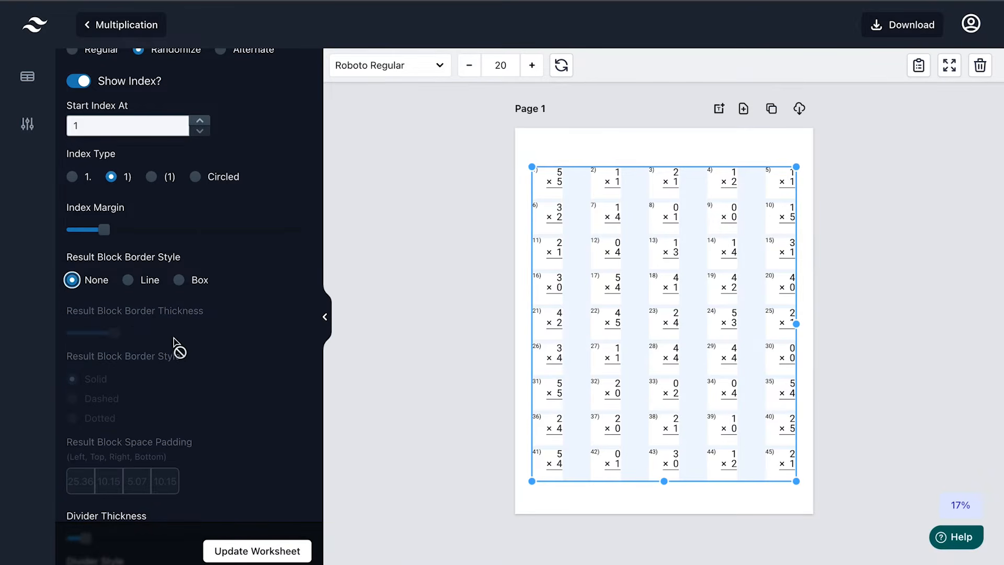
pyautogui.scroll(-5, 233, 413)
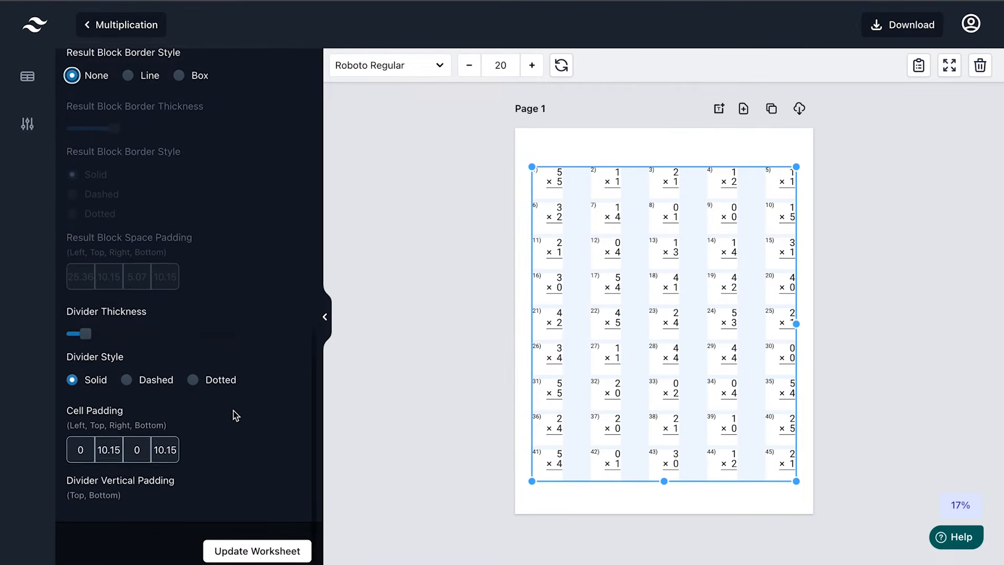
pyautogui.scroll(-1, 234, 410)
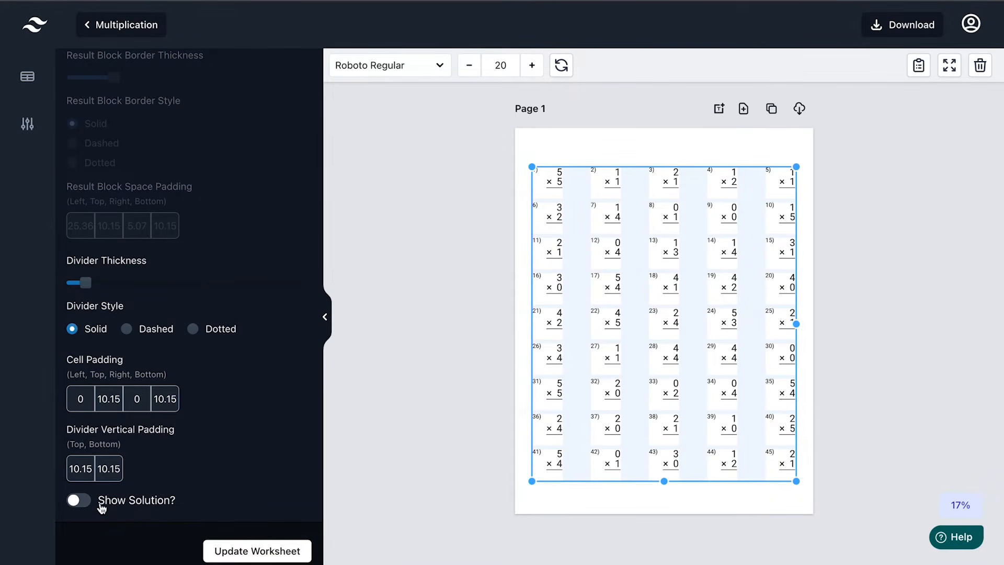
pyautogui.click(86, 505)
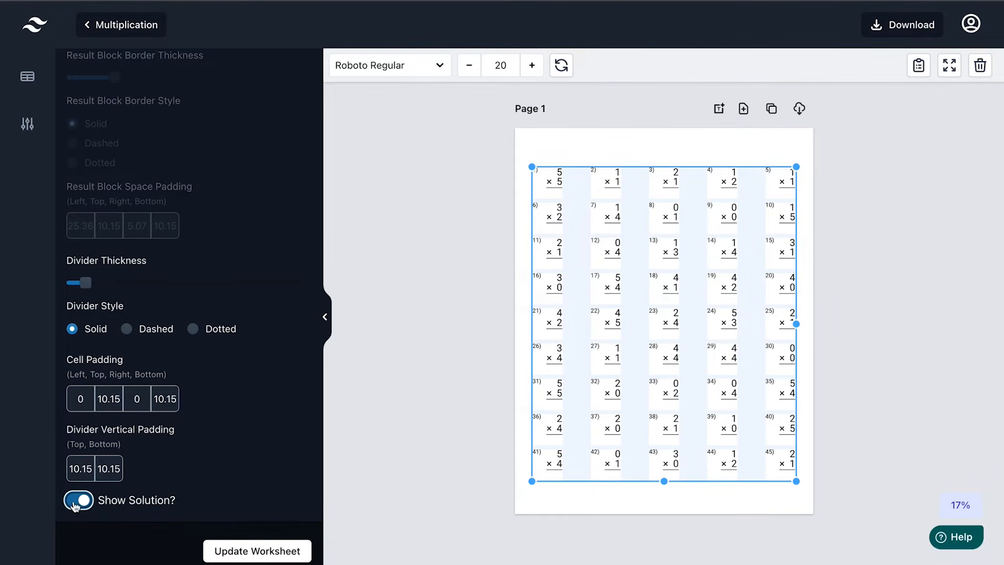
pyautogui.click(228, 552)
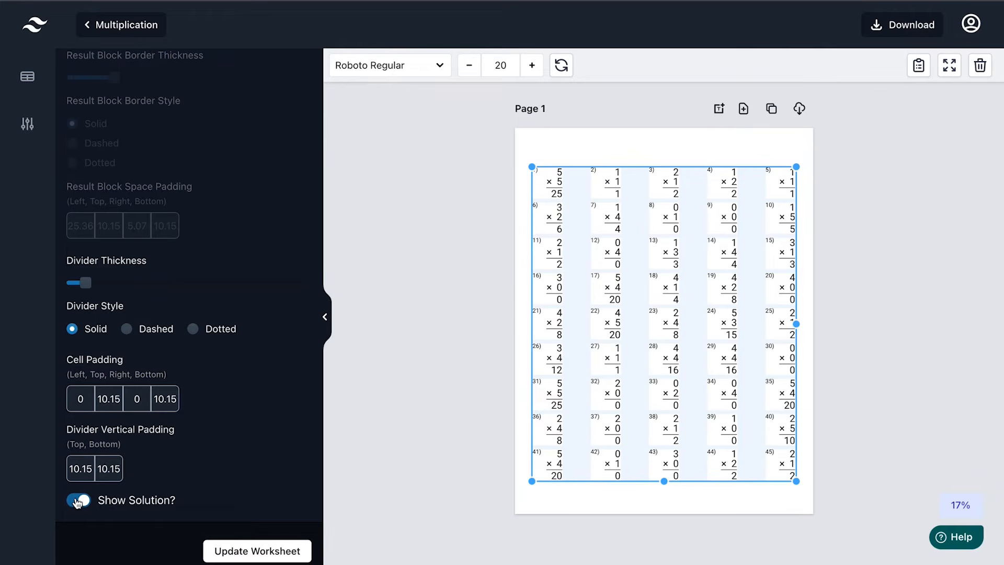
pyautogui.click(77, 502)
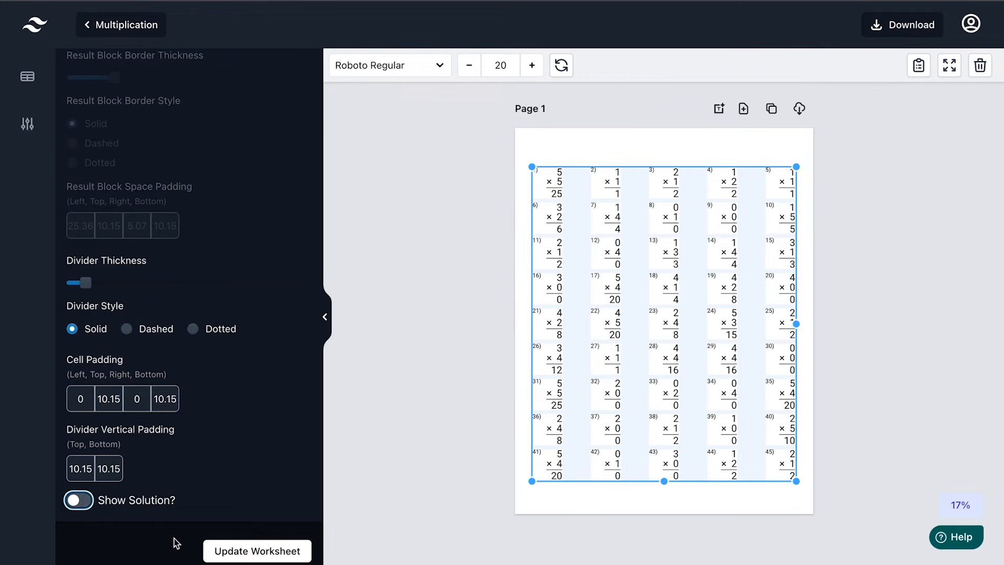
pyautogui.click(249, 554)
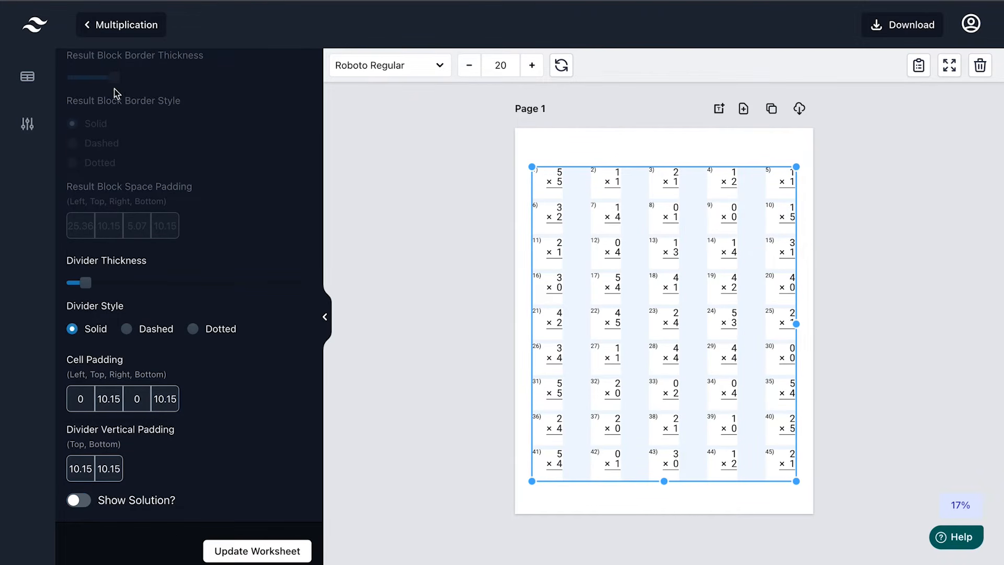
# Use 'Page 1' page numbering with page margins shown, then clone the page as Page 2
pyautogui.click(29, 124)
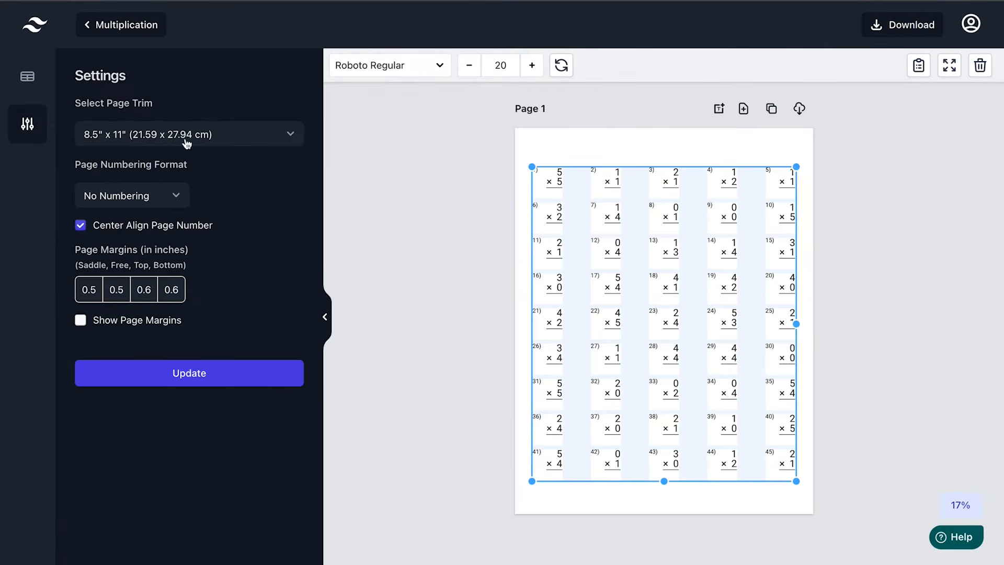
pyautogui.click(175, 200)
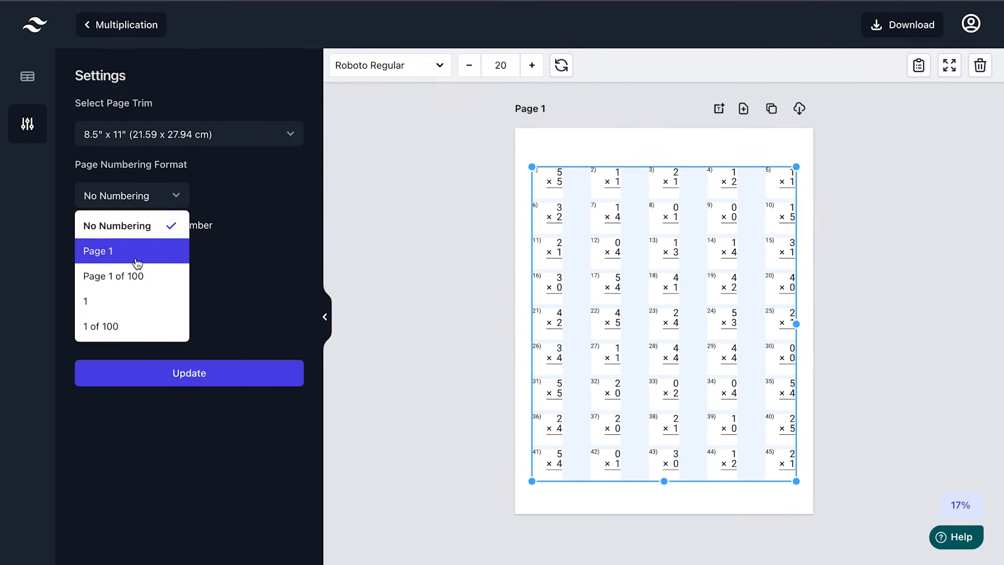
pyautogui.click(118, 258)
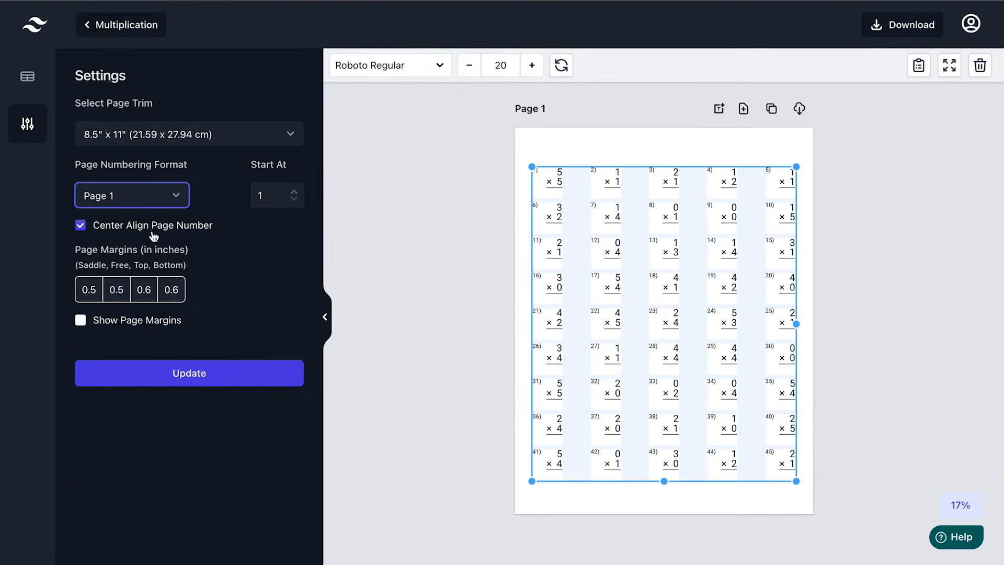
pyautogui.click(81, 321)
pyautogui.click(142, 374)
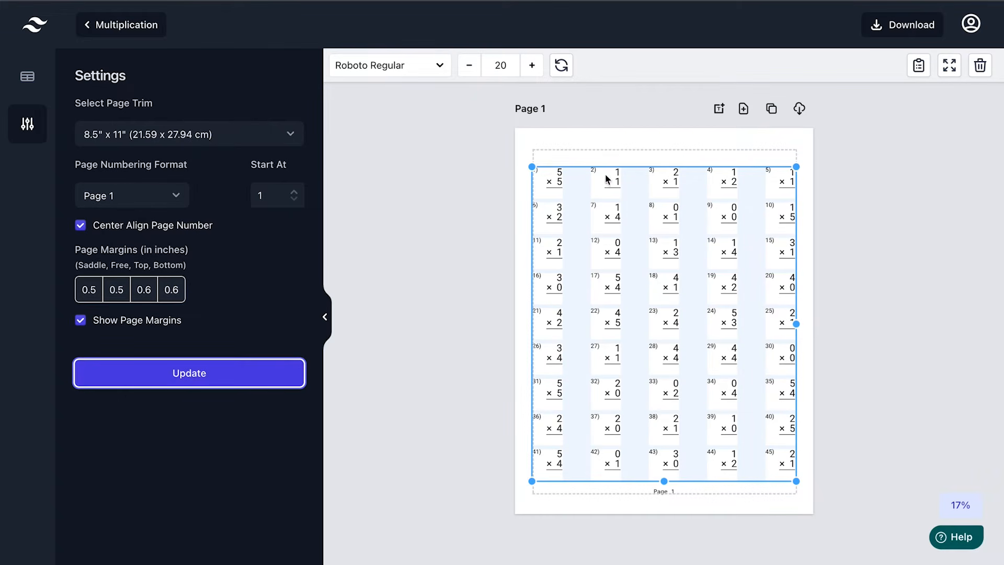
pyautogui.click(712, 306)
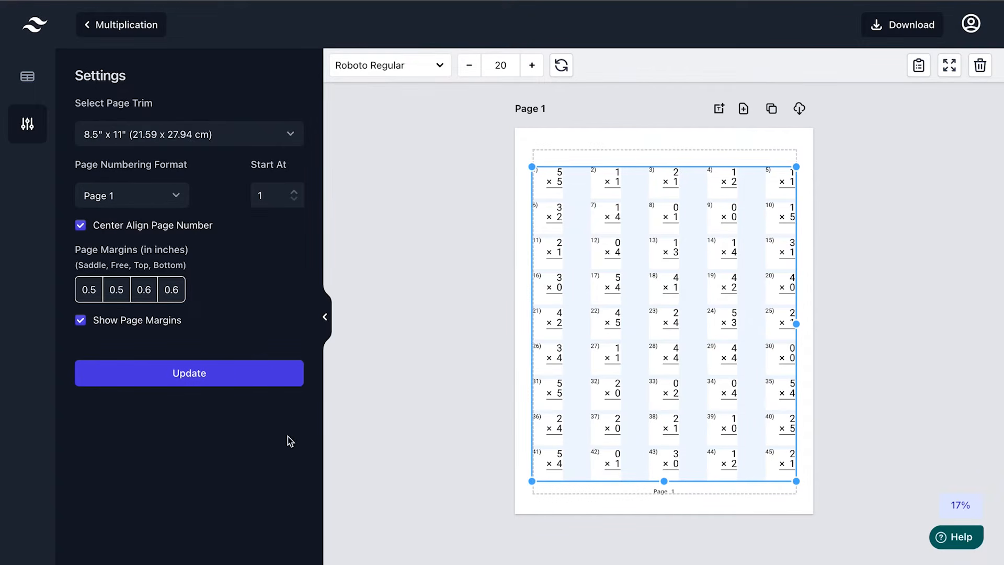
pyautogui.click(774, 110)
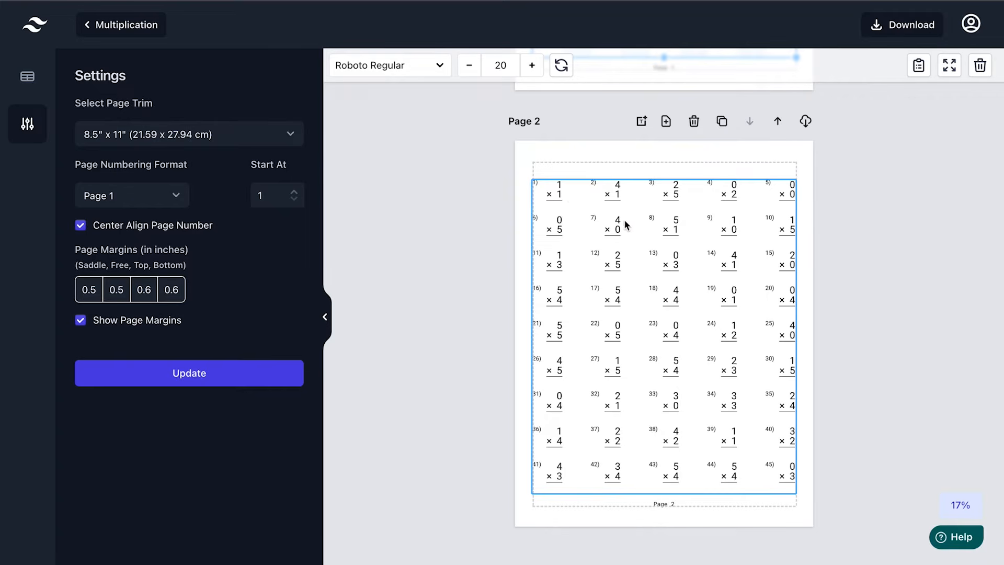
# Clone Pages 2, 3 and 4 in turn, creating Pages 3, 4 and 5
pyautogui.scroll(6, 883, 243)
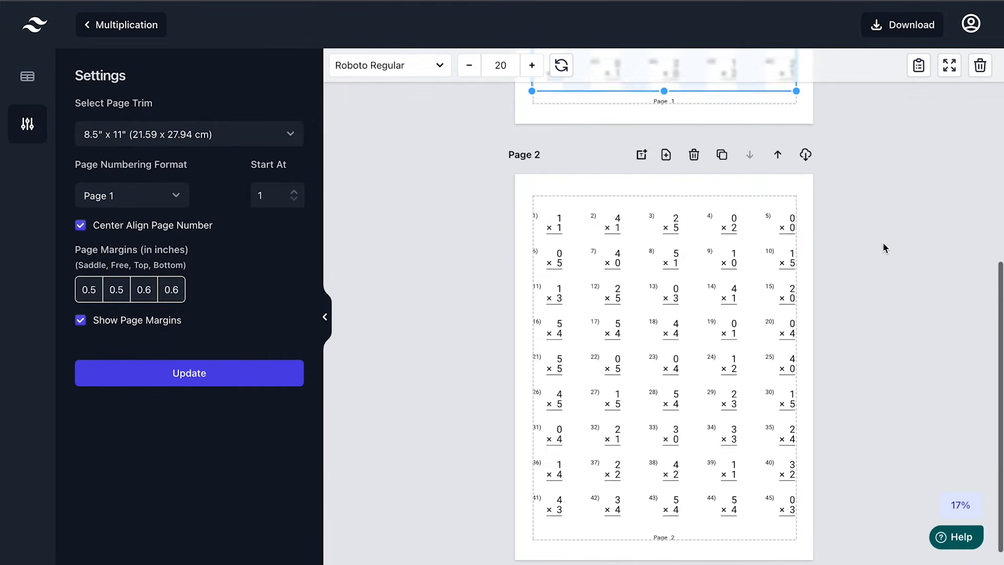
pyautogui.scroll(1, 883, 243)
pyautogui.scroll(-1, 883, 242)
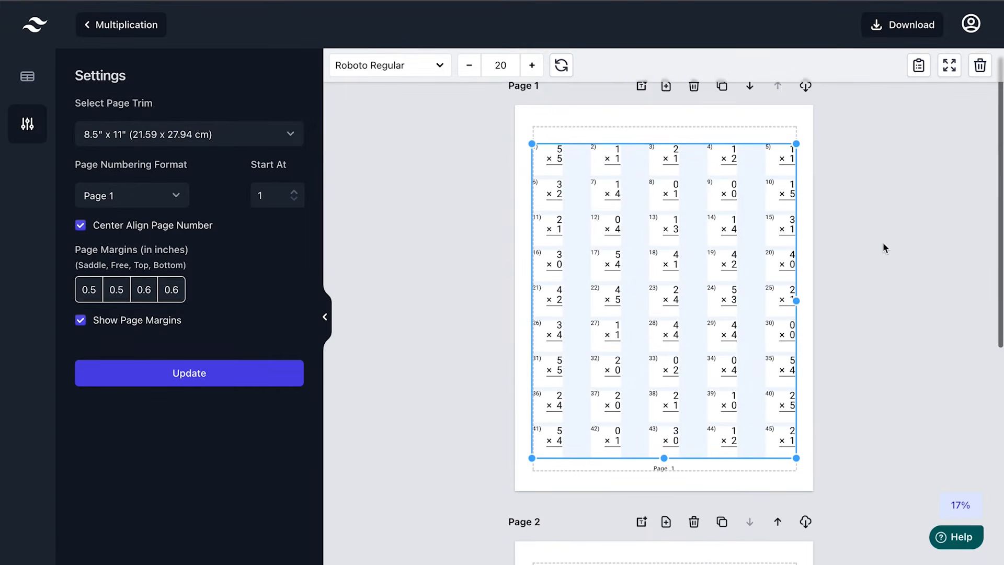
pyautogui.scroll(-6, 883, 243)
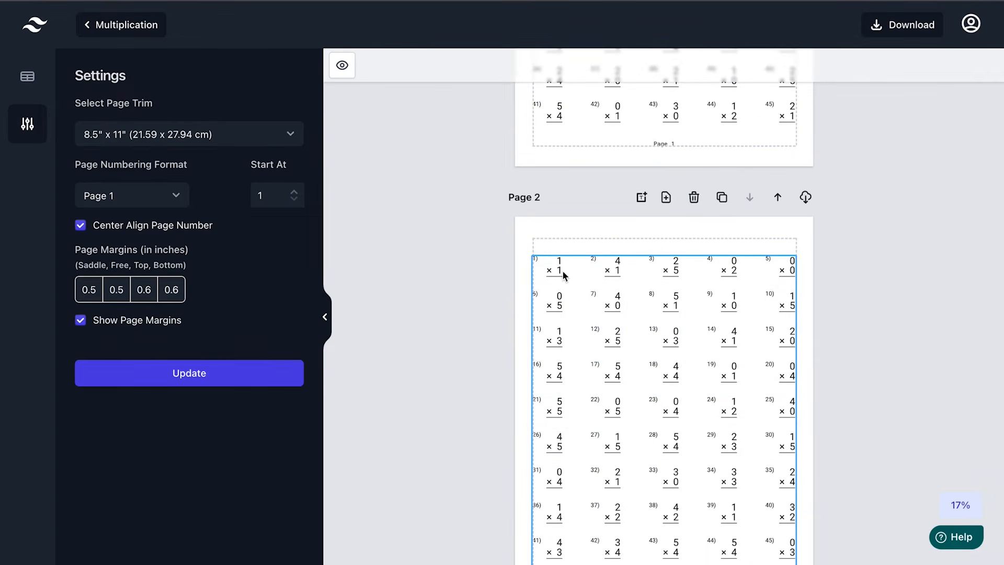
pyautogui.scroll(1, 888, 302)
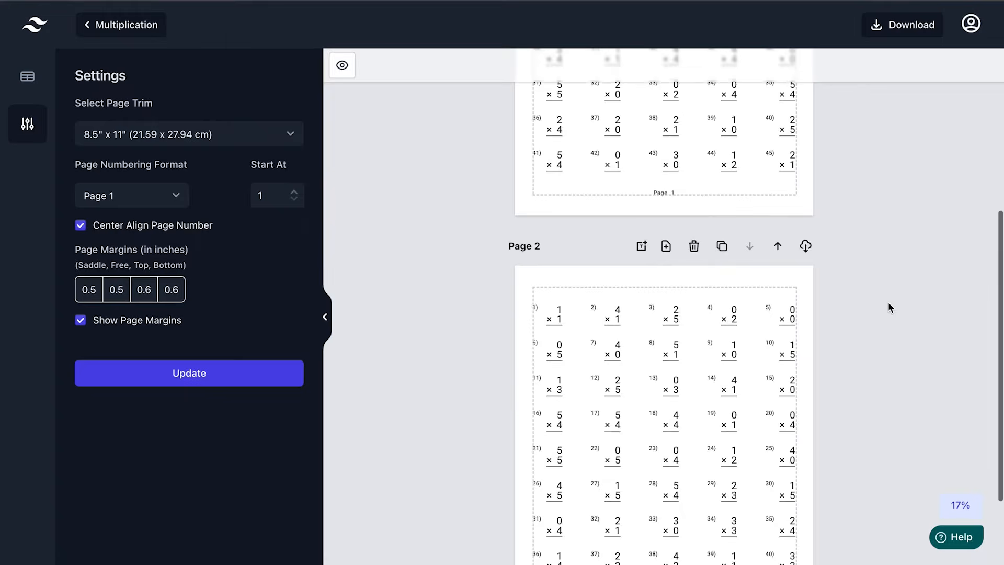
pyautogui.scroll(-1, 875, 307)
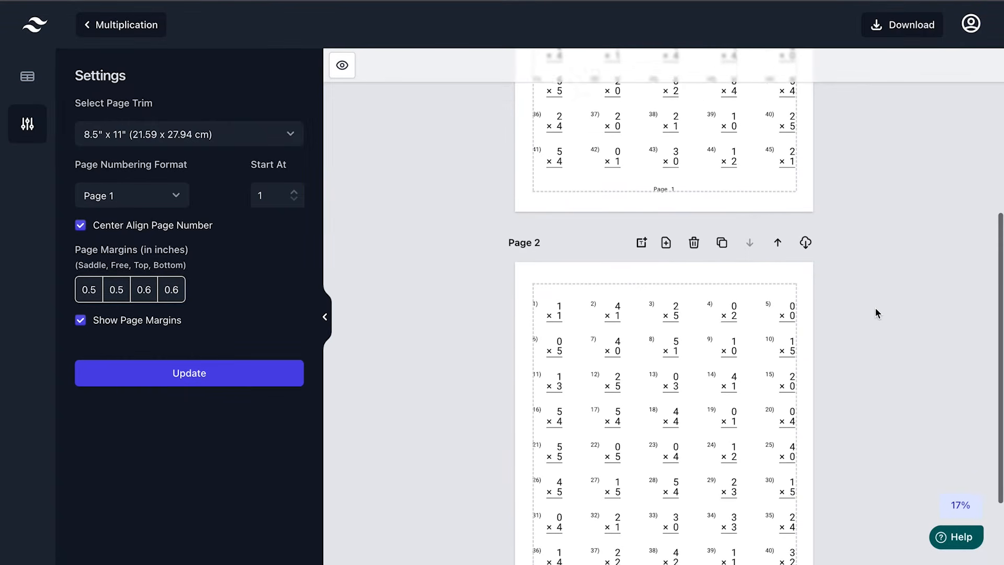
pyautogui.click(722, 194)
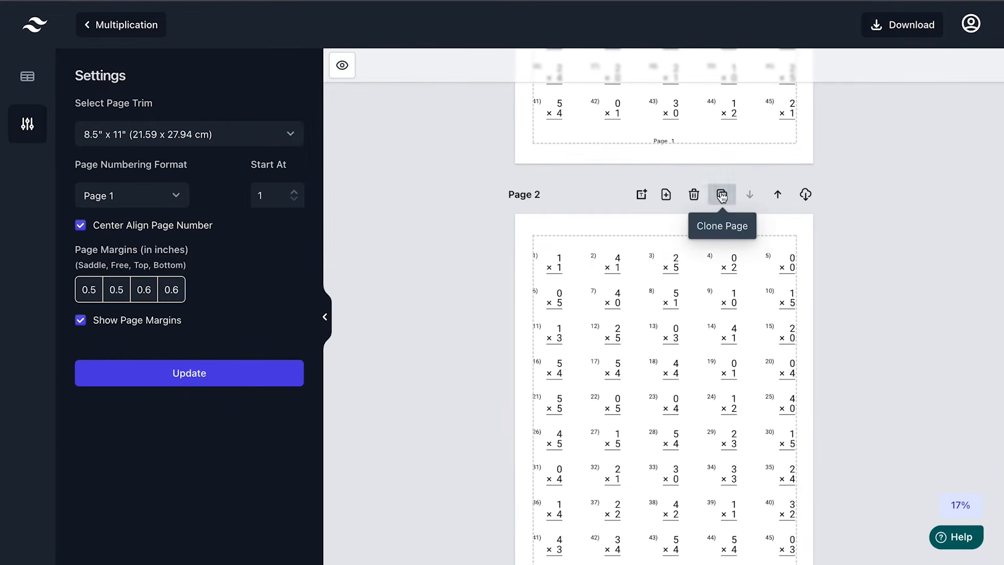
pyautogui.scroll(-2, 723, 197)
pyautogui.scroll(-1, 828, 420)
pyautogui.scroll(-2, 828, 420)
pyautogui.click(721, 343)
pyautogui.scroll(-4, 721, 343)
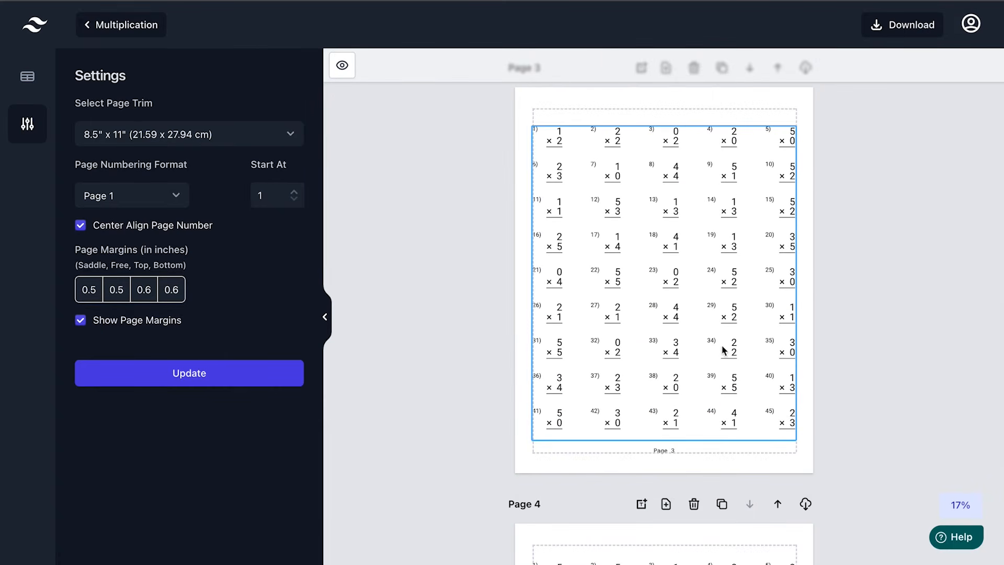
pyautogui.click(720, 504)
pyautogui.scroll(-10, 837, 422)
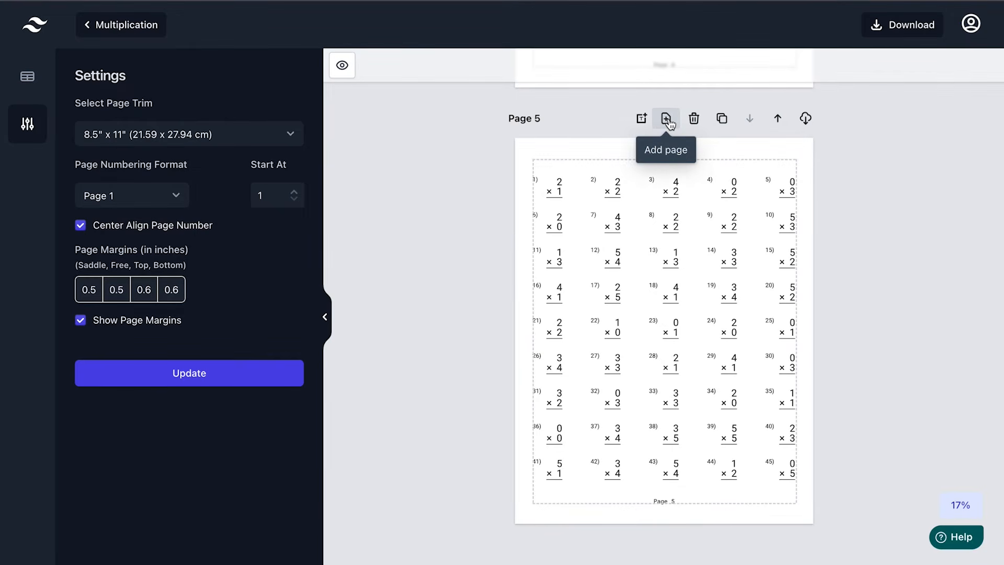
# Add a blank Page 6 and fill it with the second, missing-factor multiplication template
pyautogui.click(667, 121)
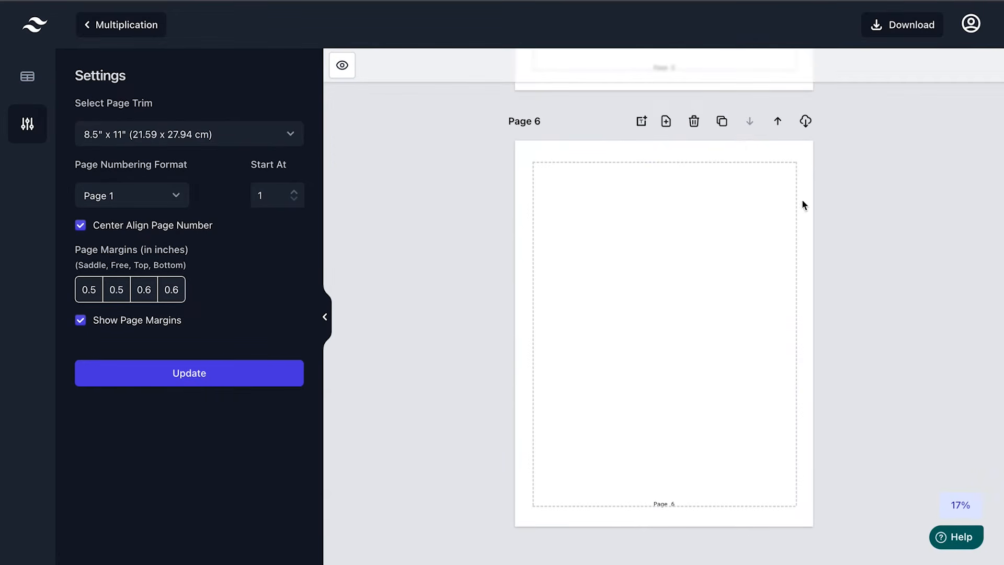
pyautogui.click(27, 76)
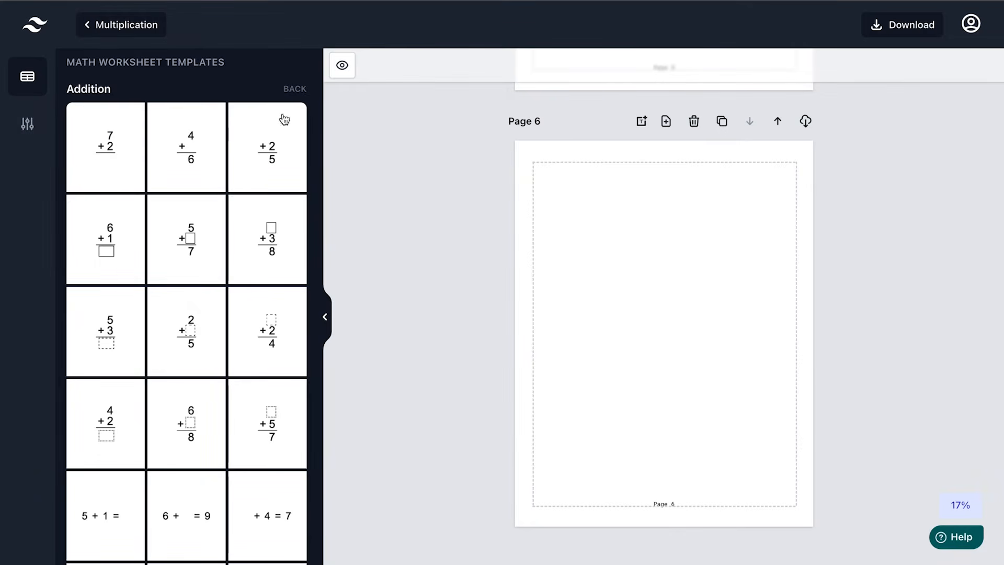
pyautogui.click(296, 89)
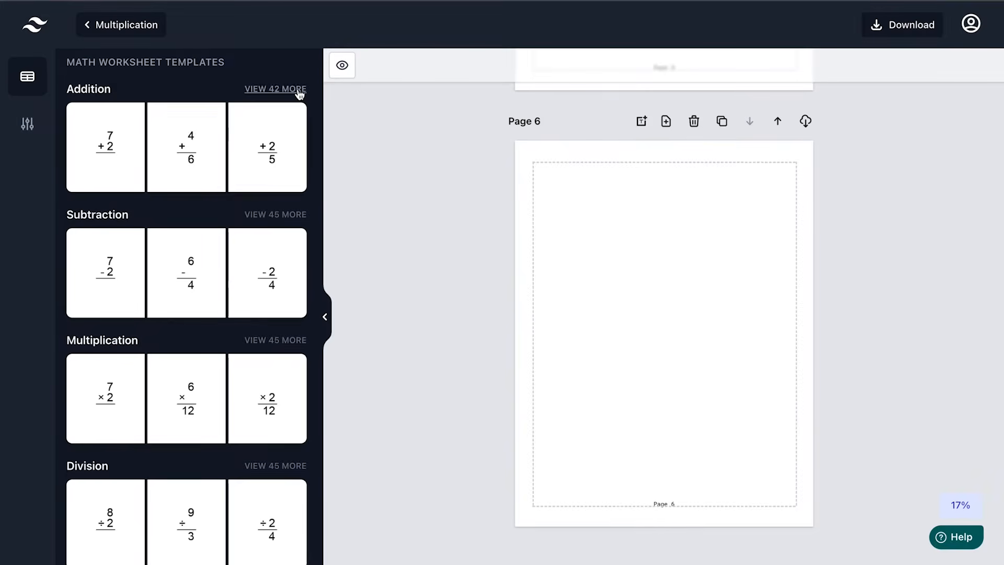
pyautogui.click(284, 340)
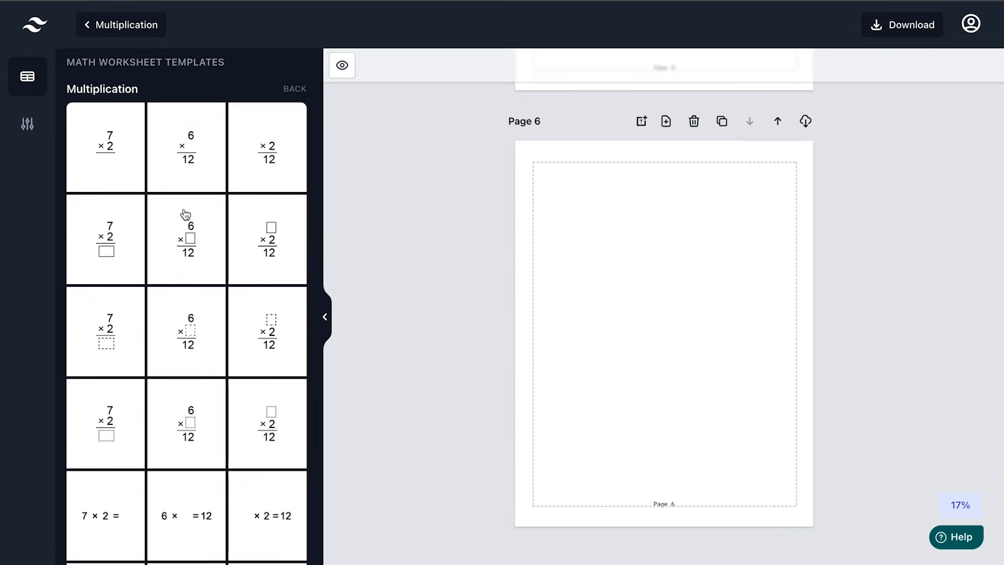
pyautogui.click(180, 150)
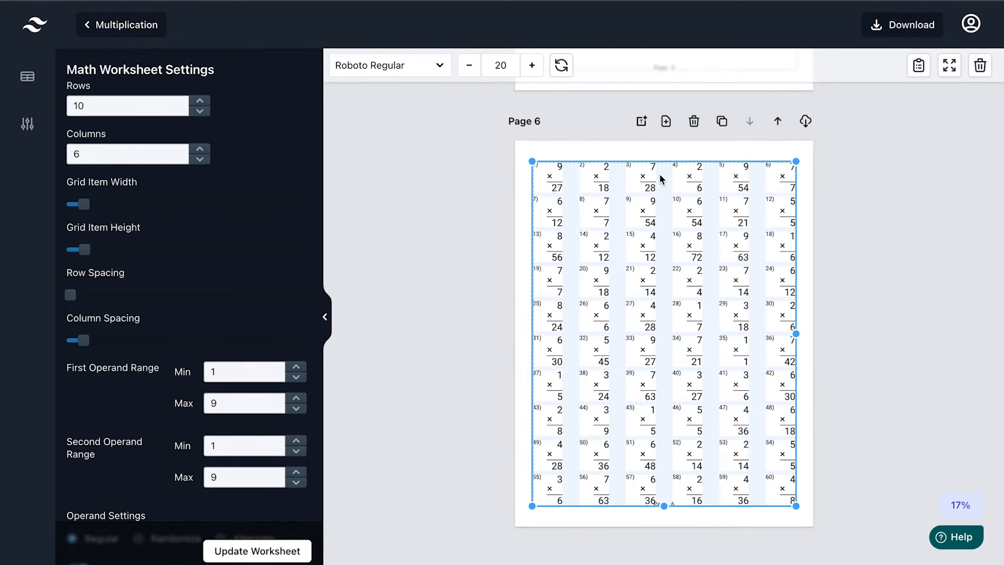
# Regenerate Page 6's missing-factor grid with 9 rows and 5 columns
pyautogui.scroll(4, 887, 180)
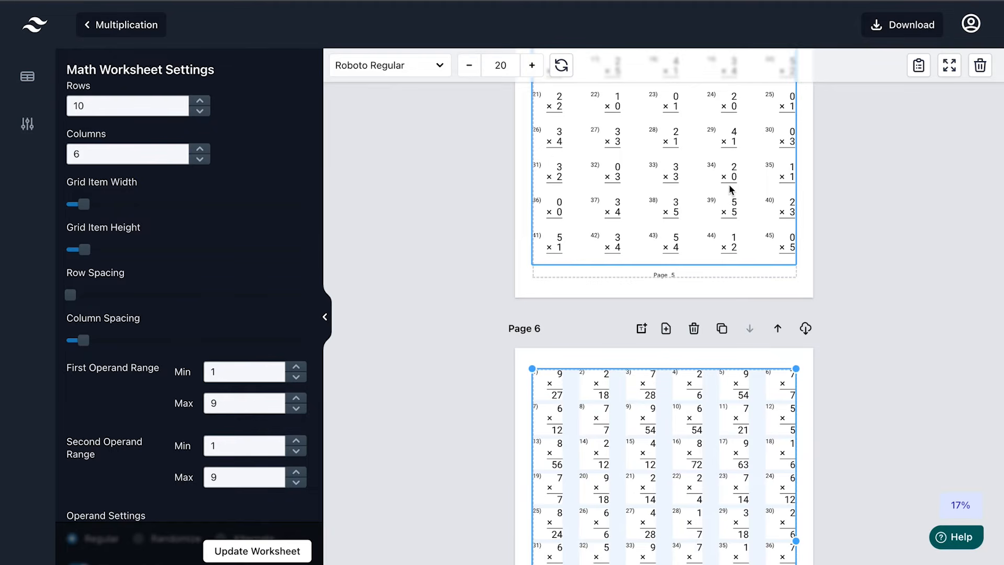
pyautogui.scroll(-3, 847, 347)
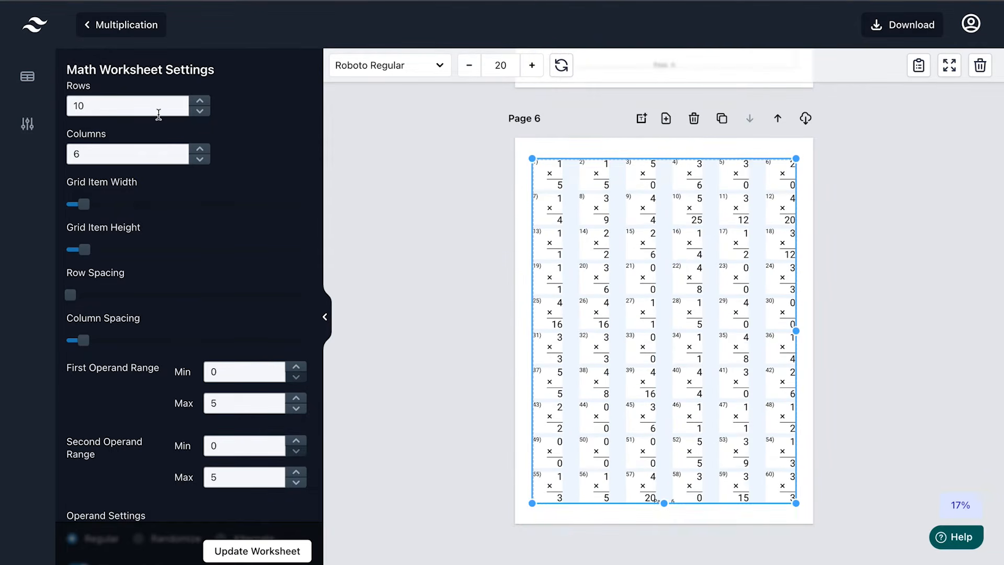
pyautogui.doubleClick(149, 107)
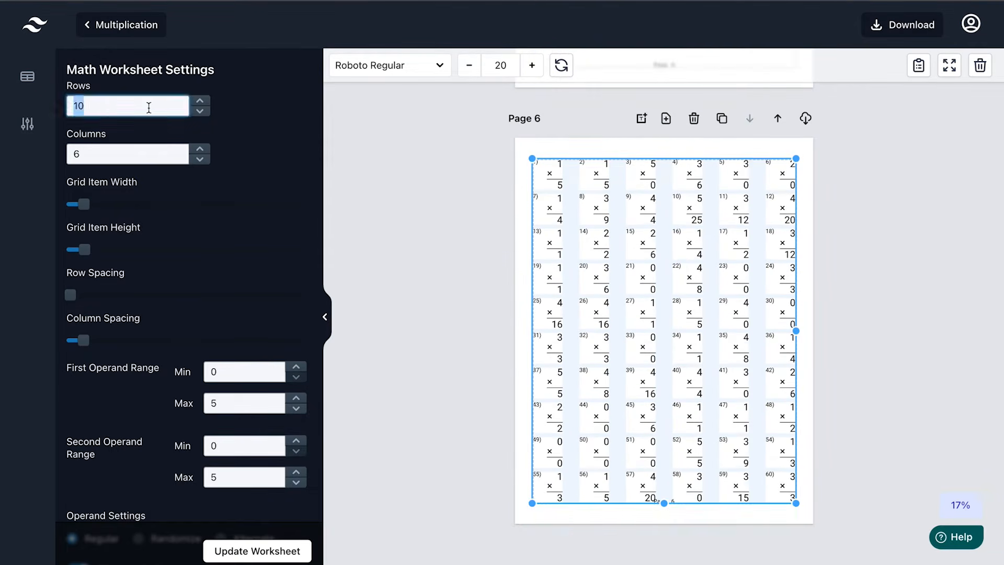
pyautogui.write('9')
pyautogui.doubleClick(142, 154)
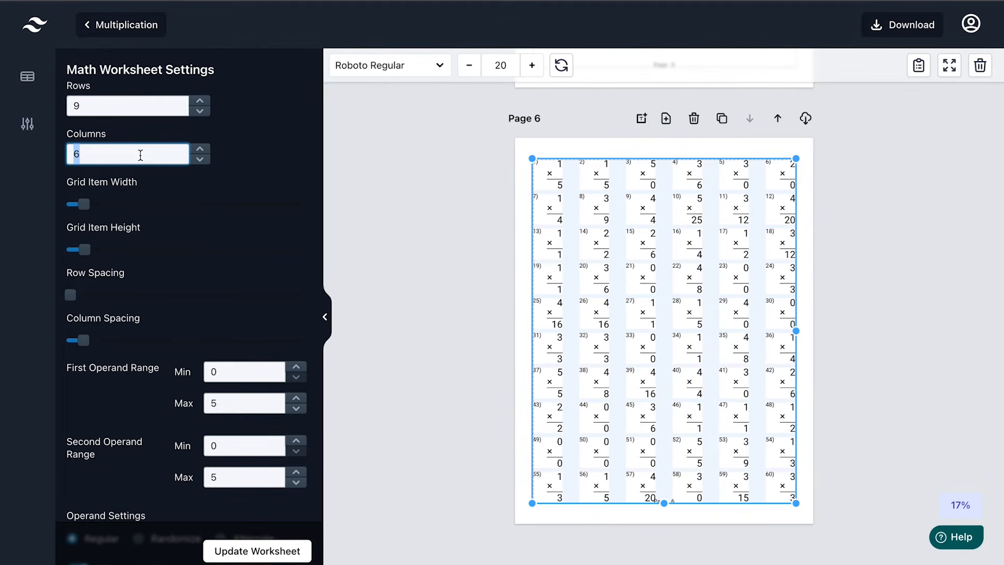
pyautogui.write('5')
pyautogui.click(263, 555)
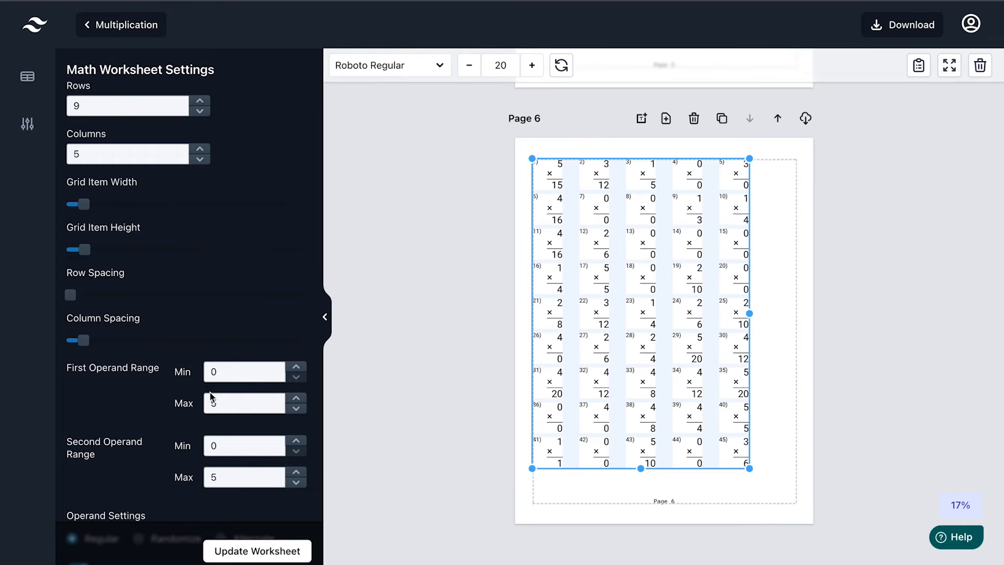
# Move the problem grid lower on Page 6 and widen it to span the page width
pyautogui.moveTo(676, 304); pyautogui.dragTo(674, 323)
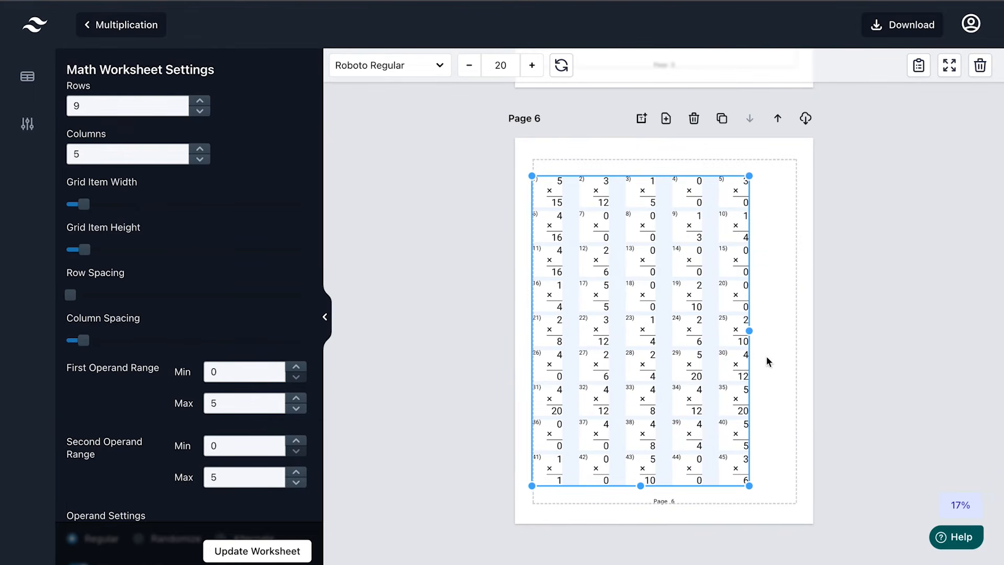
pyautogui.moveTo(749, 333); pyautogui.dragTo(796, 332)
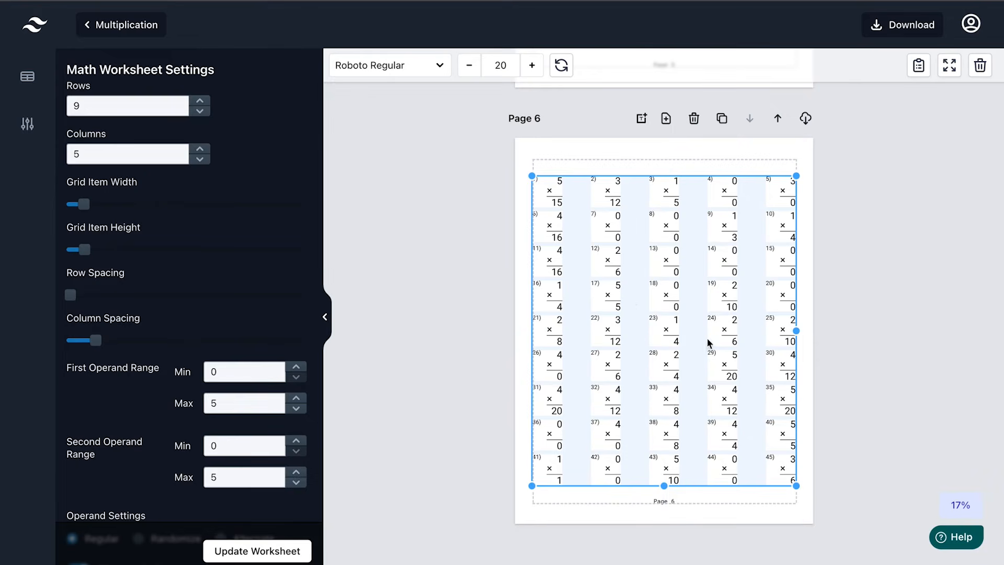
pyautogui.click(855, 335)
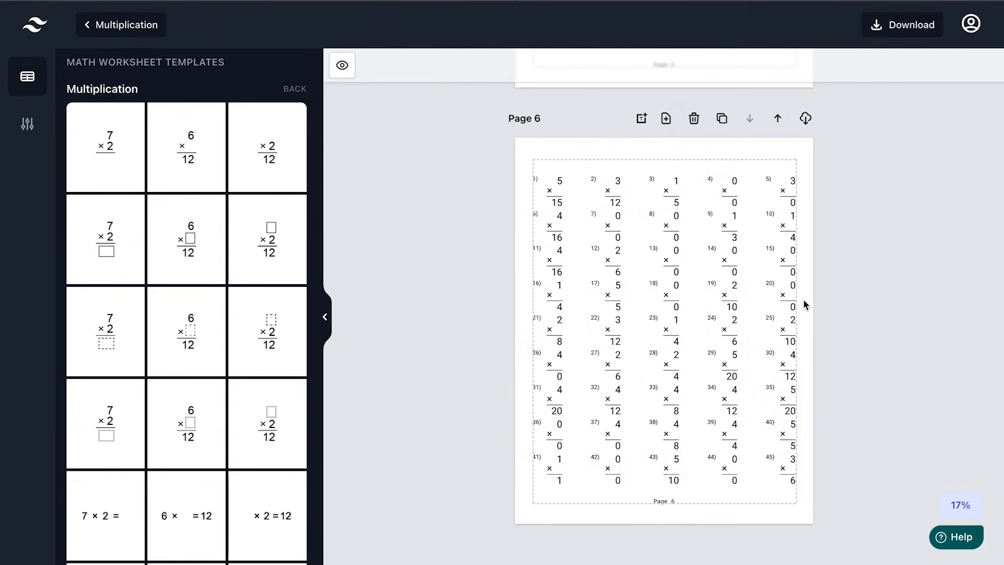
pyautogui.click(729, 308)
pyautogui.moveTo(728, 308); pyautogui.dragTo(727, 314)
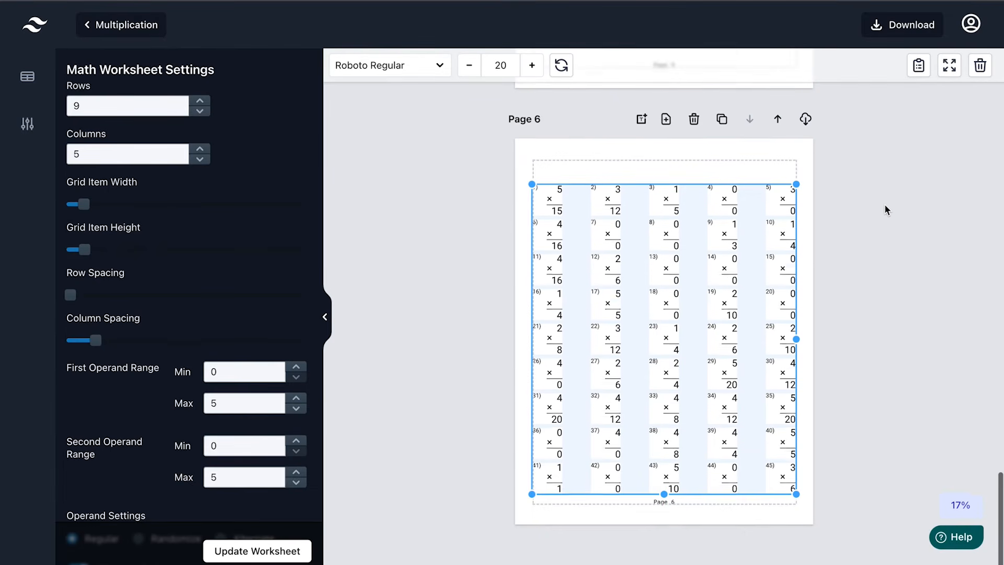
pyautogui.scroll(10, 886, 209)
pyautogui.scroll(-10, 885, 209)
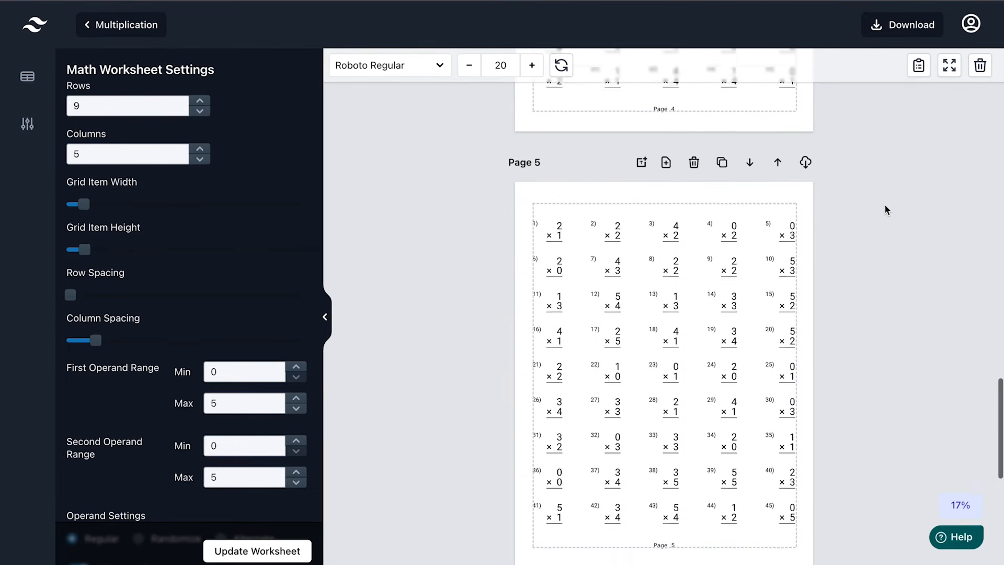
pyautogui.scroll(-1, 885, 209)
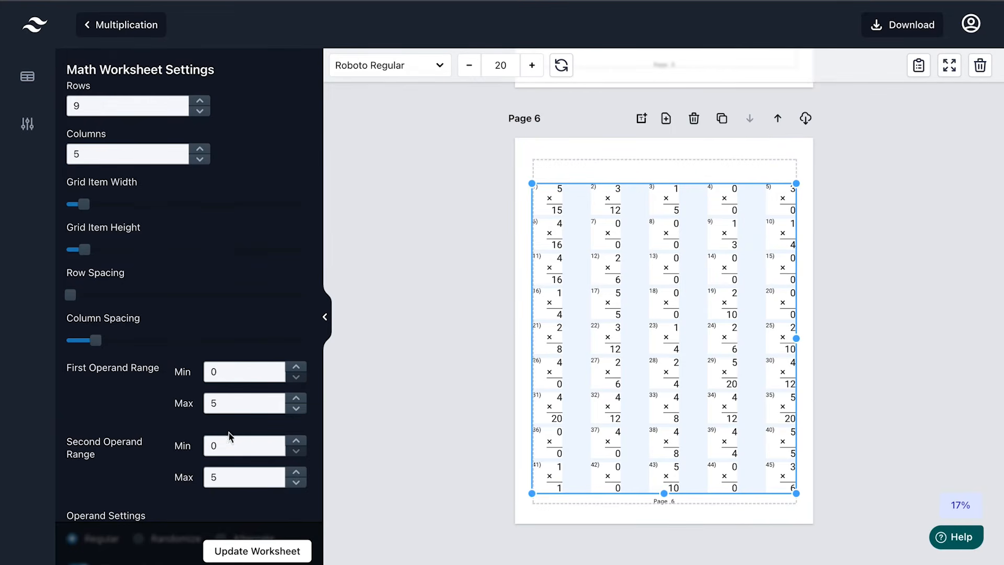
pyautogui.click(873, 305)
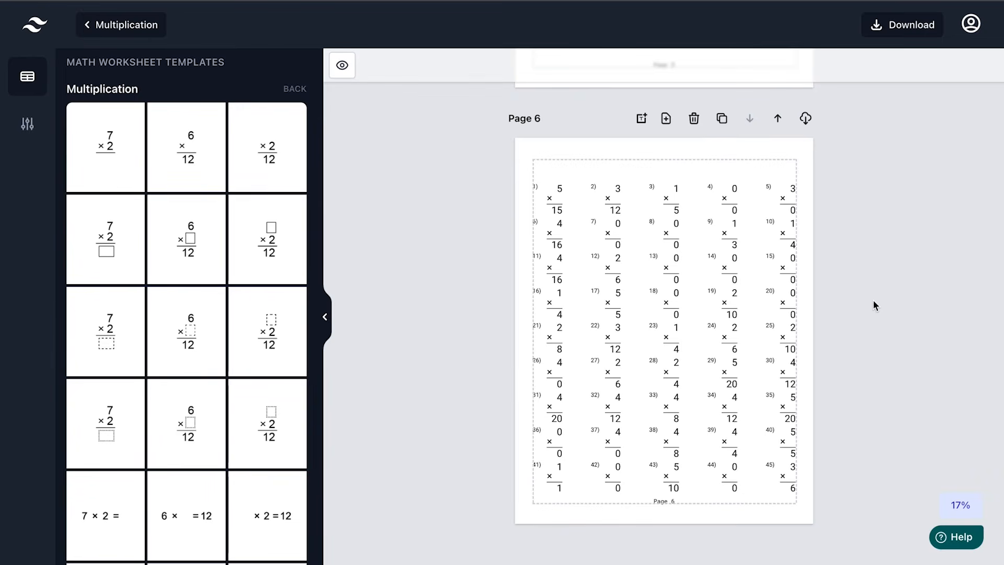
# Clone the 9-by-5 missing-factor page repeatedly until Page 10 exists, then select Page 10's grid
pyautogui.click(723, 119)
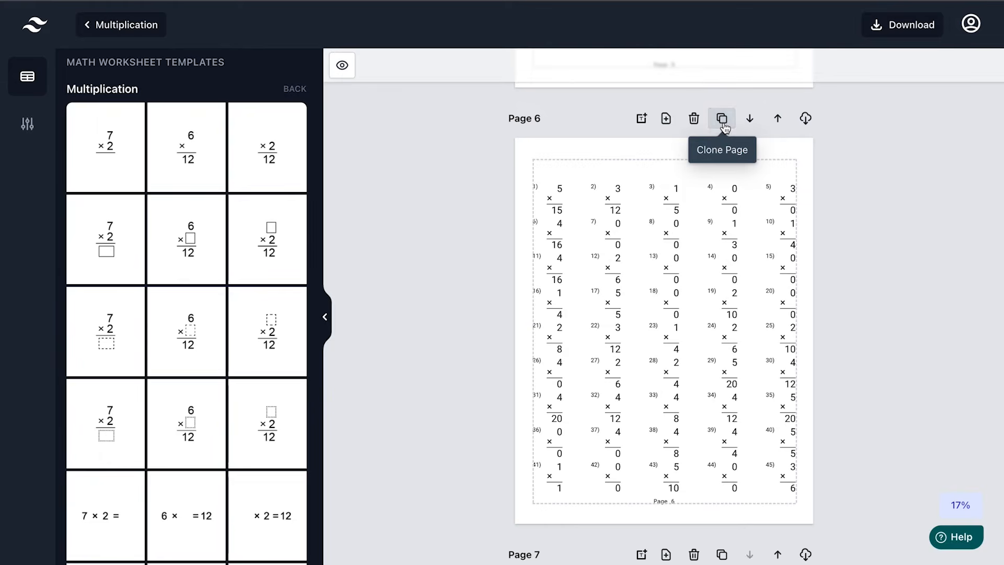
pyautogui.scroll(-1, 835, 397)
pyautogui.scroll(-7, 834, 396)
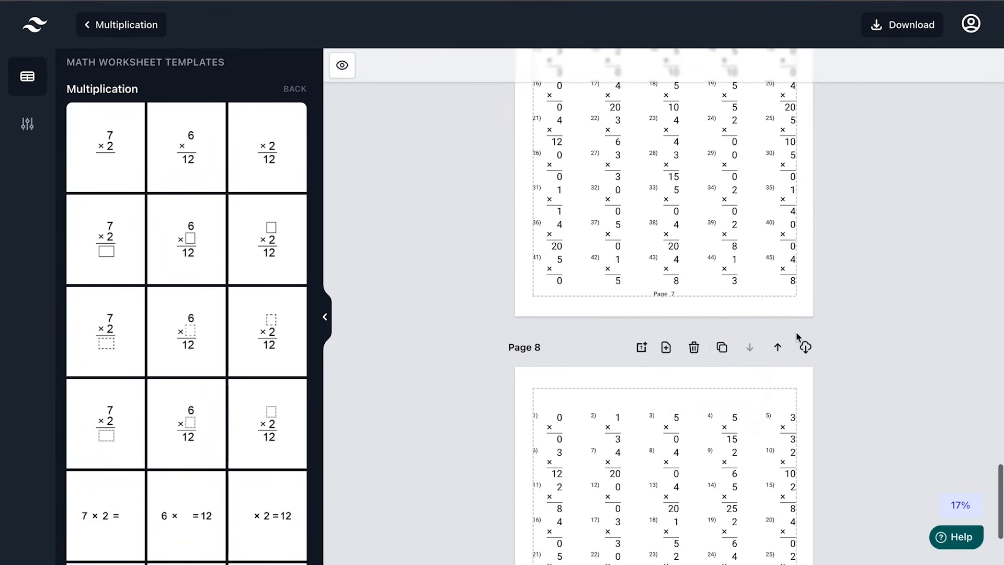
pyautogui.click(721, 347)
pyautogui.scroll(-5, 835, 312)
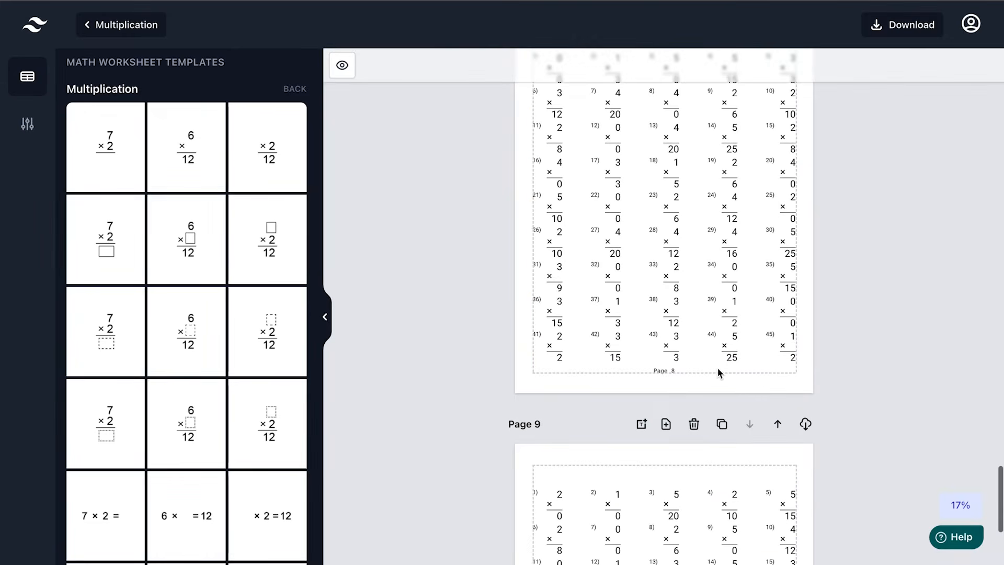
pyautogui.click(722, 422)
pyautogui.scroll(-6, 852, 403)
pyautogui.scroll(-5, 861, 427)
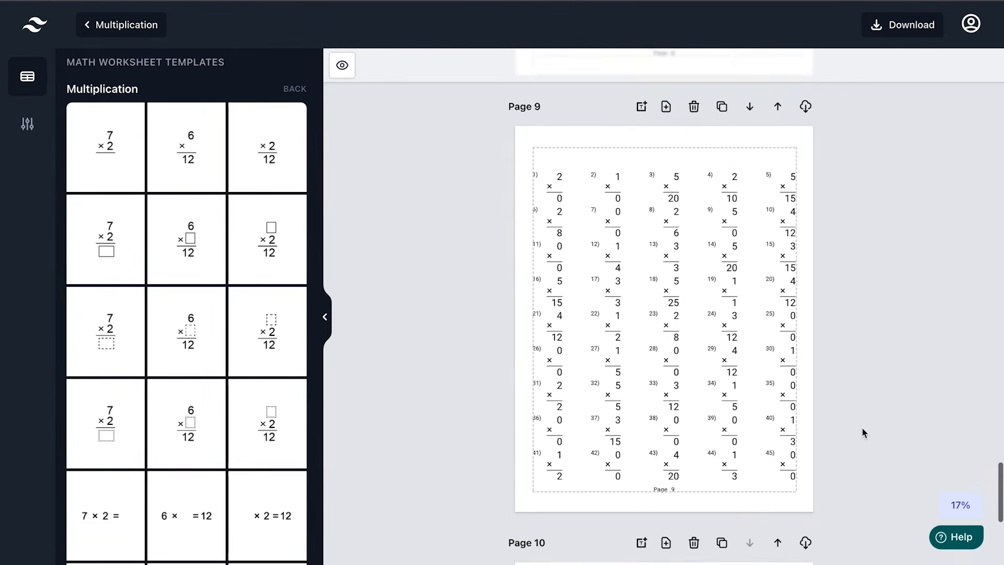
pyautogui.scroll(-3, 855, 355)
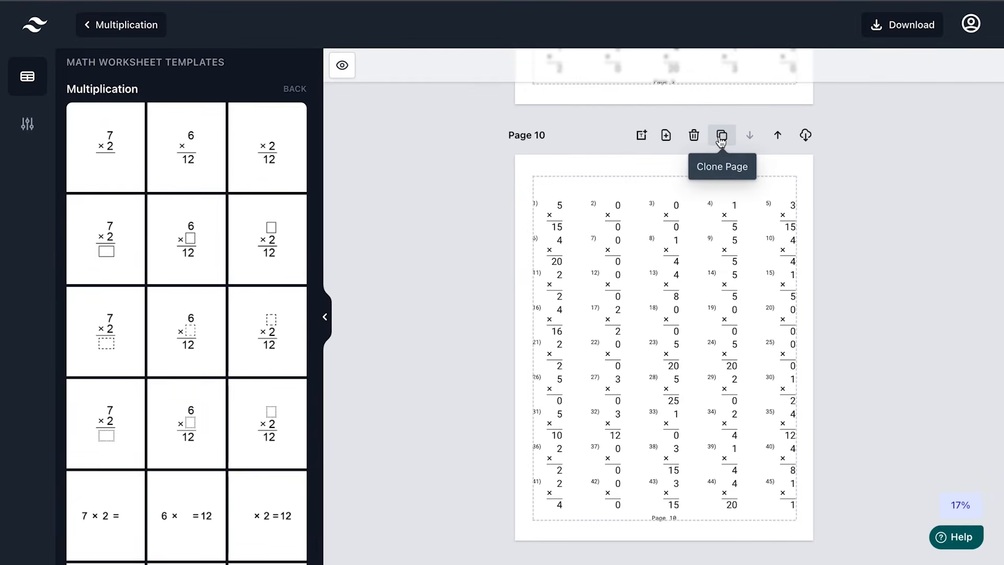
pyautogui.scroll(-1, 849, 370)
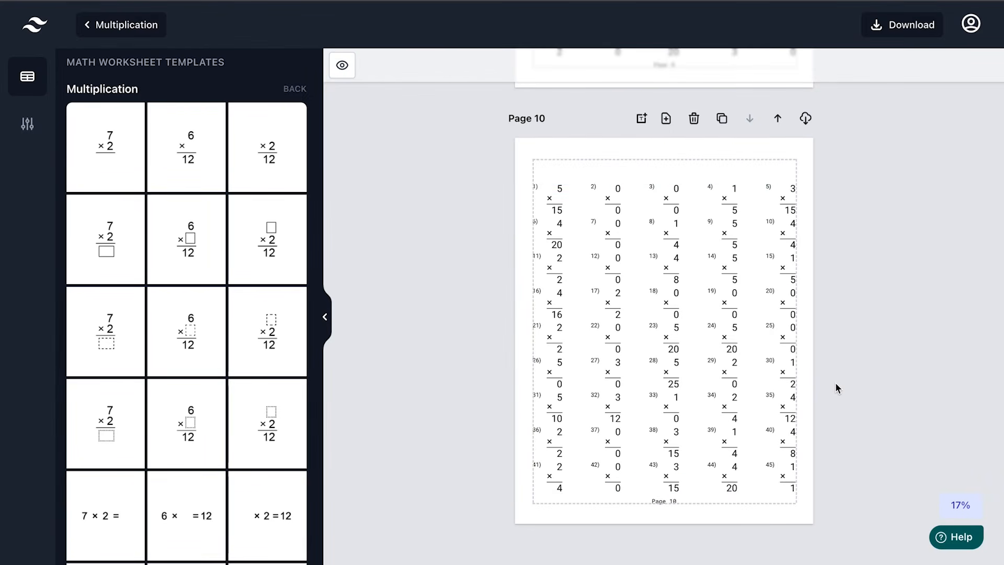
pyautogui.click(771, 371)
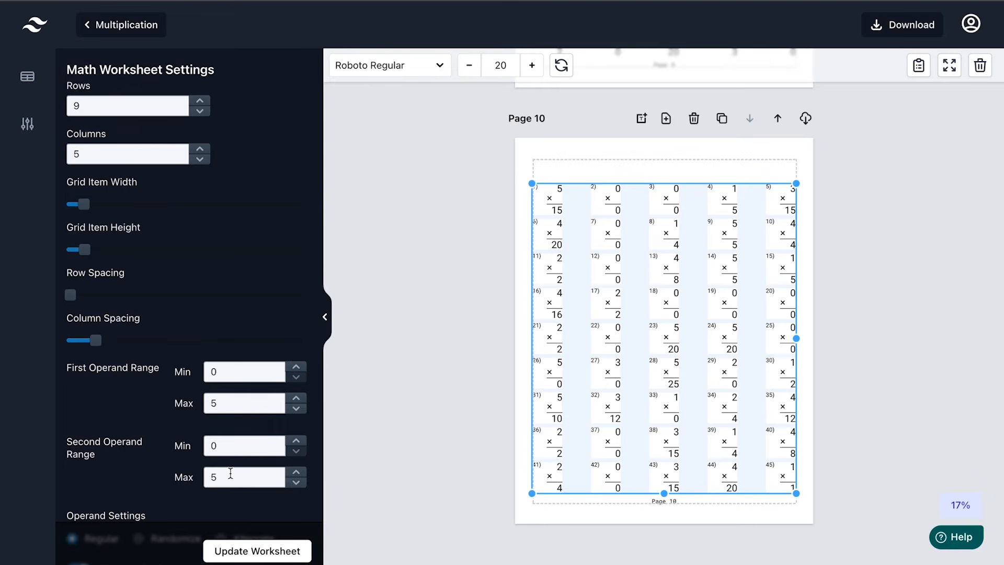
# Duplicate Page 10 as Page 11 and select its problem grid
pyautogui.click(722, 118)
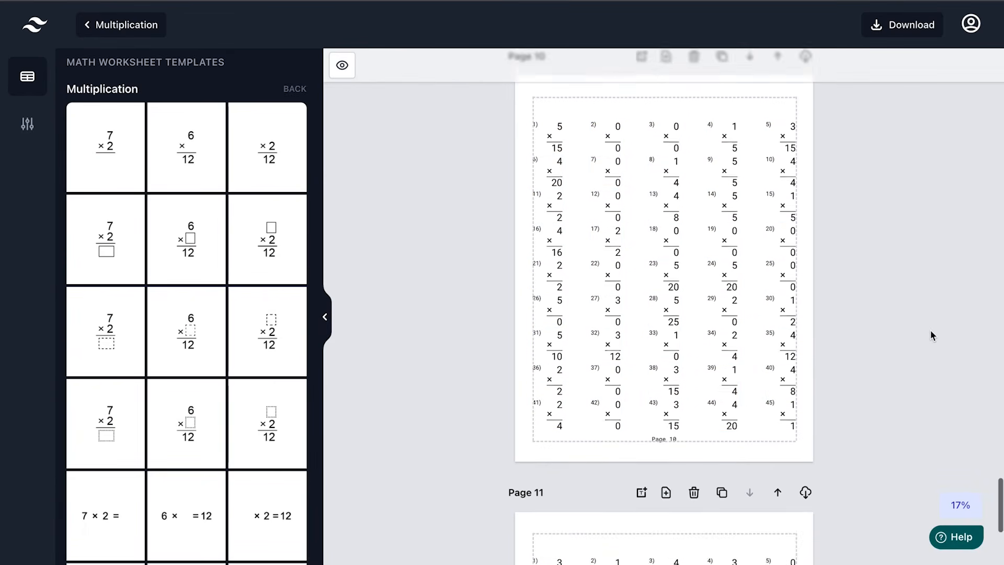
pyautogui.click(754, 262)
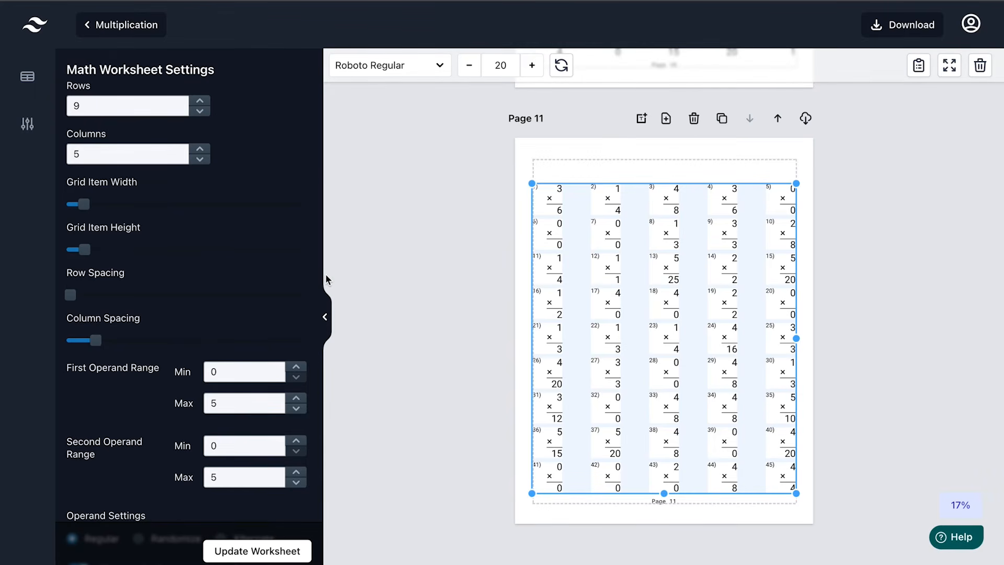
pyautogui.scroll(-3, 144, 418)
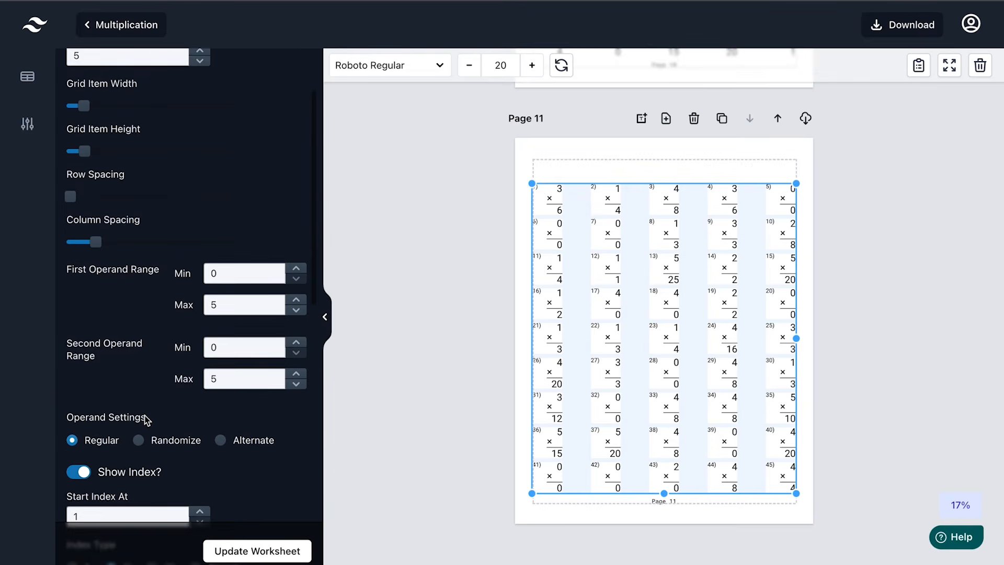
pyautogui.scroll(-1, 147, 420)
# Set both factor ranges to 5–10 on Page 11 and duplicate it as a new page
pyautogui.doubleClick(242, 226)
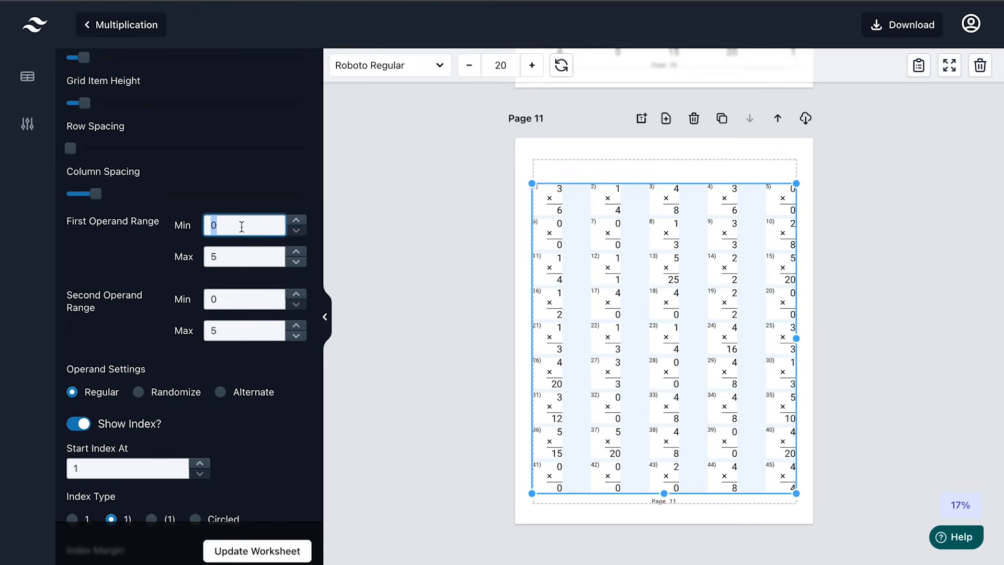
pyautogui.write('5')
pyautogui.doubleClick(238, 255)
pyautogui.write('10')
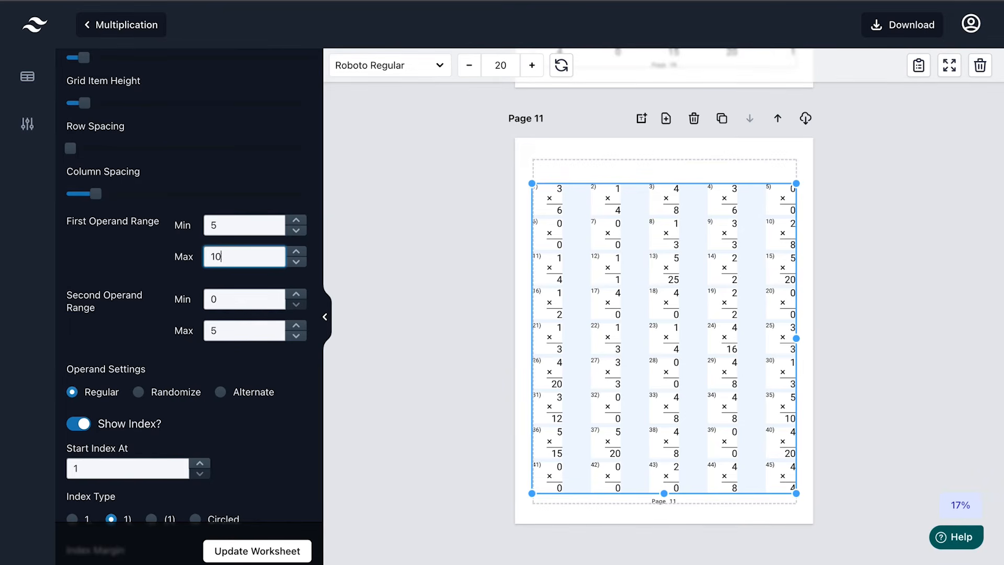
pyautogui.doubleClick(232, 300)
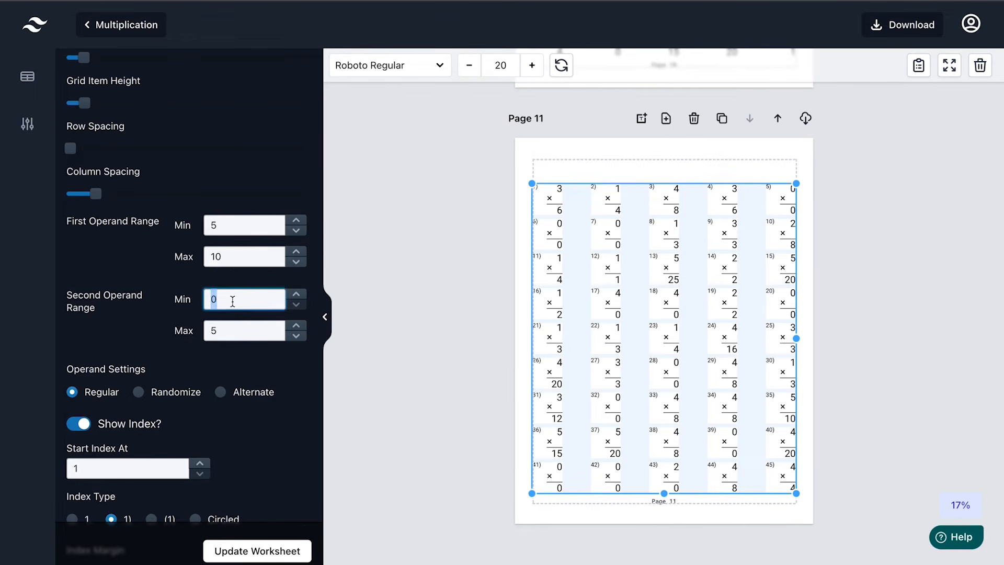
pyautogui.write('5')
pyautogui.doubleClick(234, 332)
pyautogui.write('10')
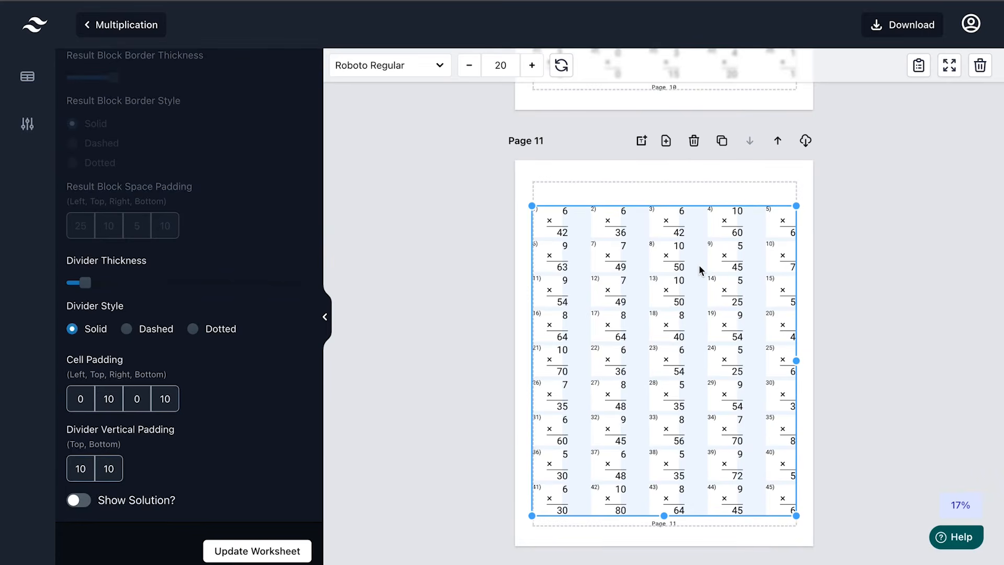
pyautogui.click(722, 142)
# Review the new 5-to-10 sheets on Pages 12–15 and add a blank page after Page 15
pyautogui.scroll(-2, 848, 269)
pyautogui.scroll(-8, 848, 272)
pyautogui.scroll(-8, 849, 270)
pyautogui.scroll(8, 848, 267)
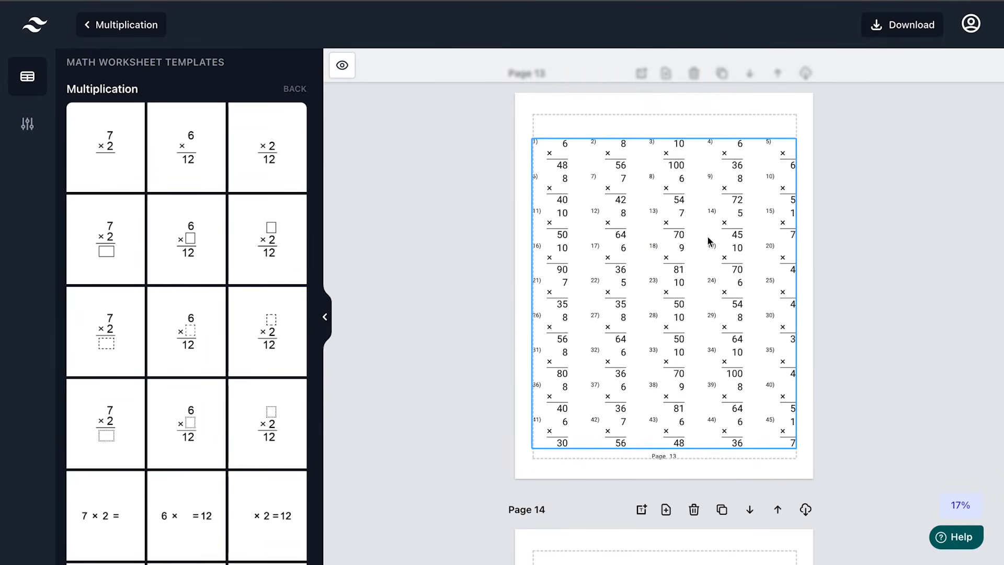
pyautogui.scroll(-5, 829, 368)
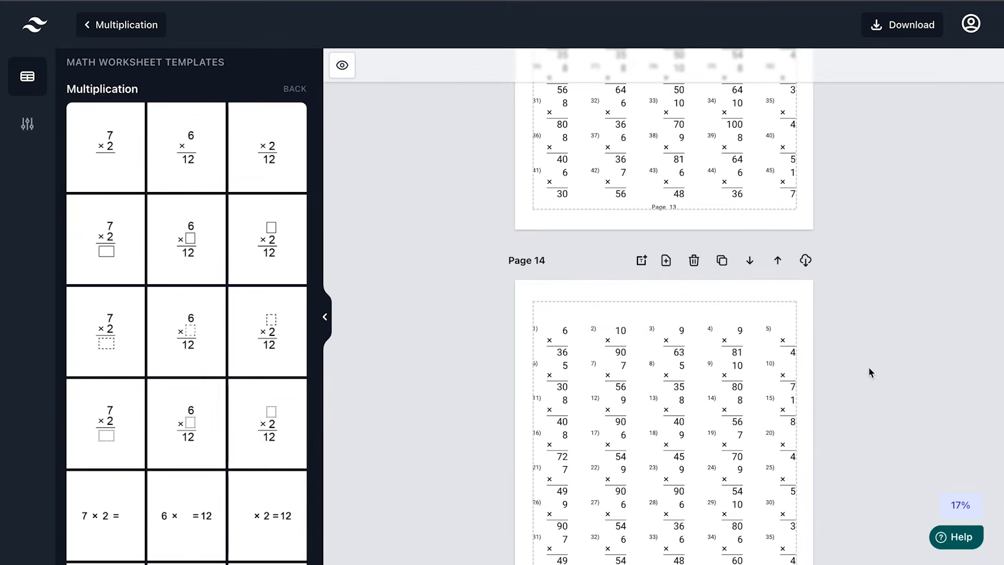
pyautogui.scroll(-7, 869, 366)
pyautogui.scroll(-4, 870, 372)
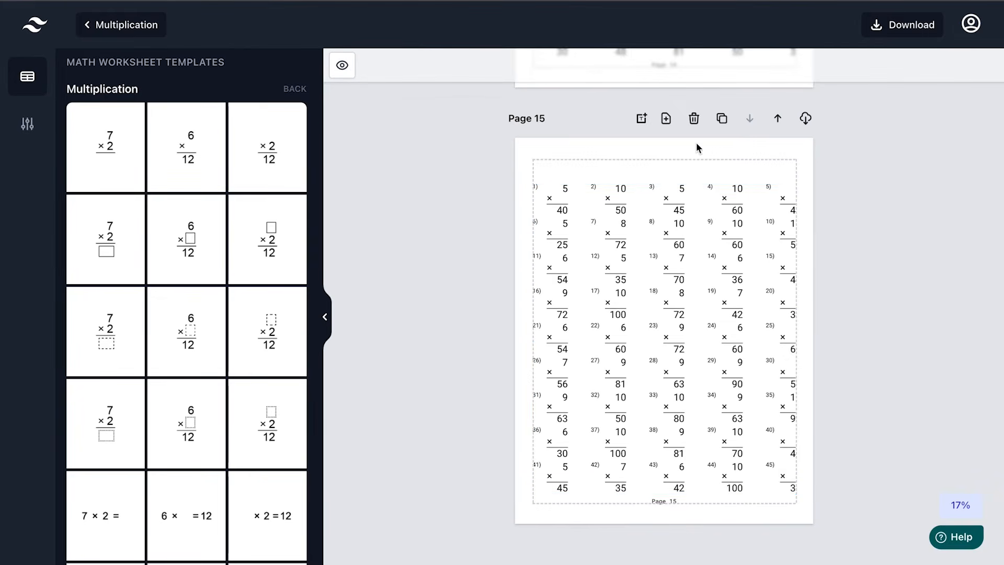
pyautogui.click(666, 119)
# Select Page 10's 45-problem grid with factors 0 to 5 for copying
pyautogui.scroll(10, 908, 252)
pyautogui.scroll(5, 906, 247)
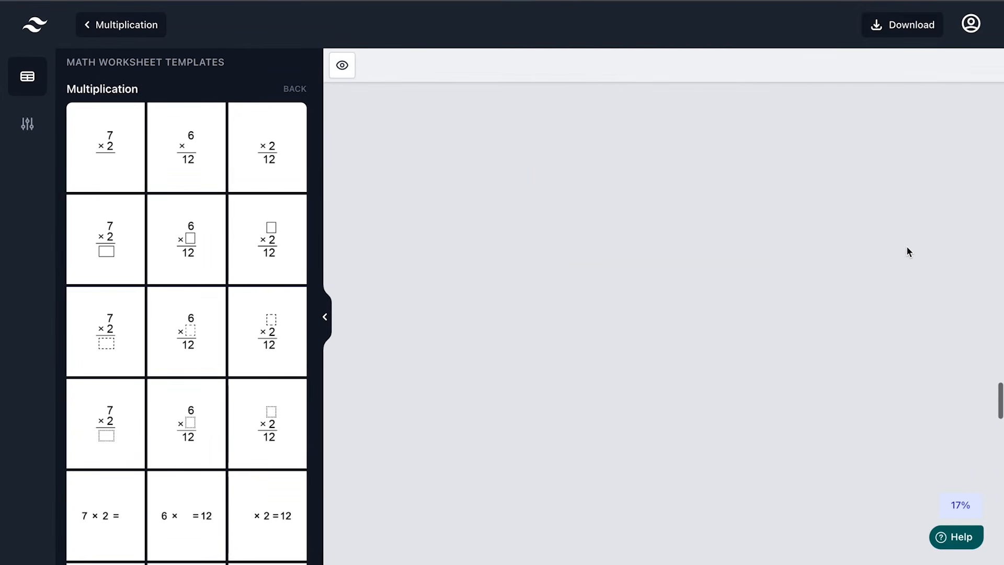
pyautogui.scroll(4, 907, 252)
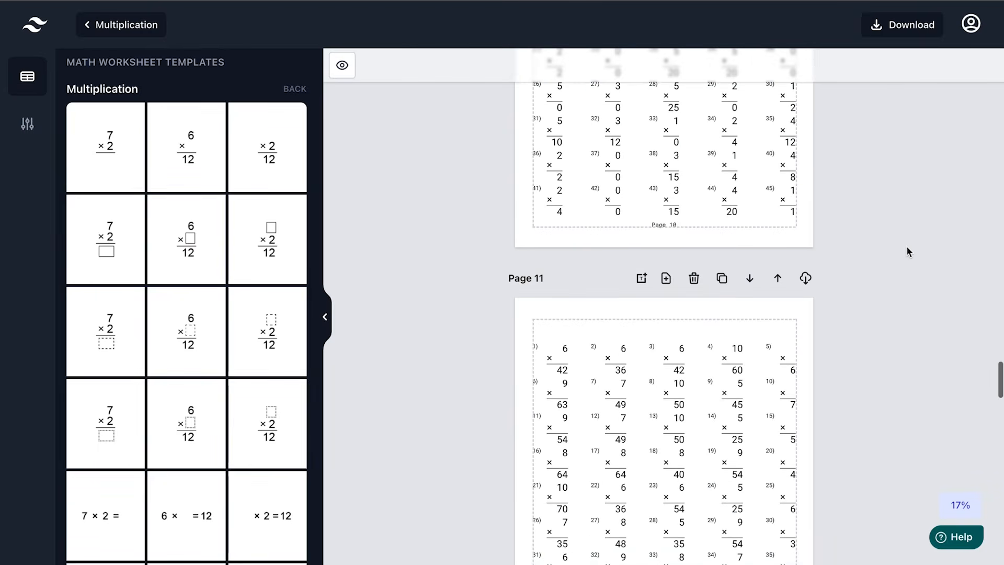
pyautogui.scroll(3, 908, 252)
pyautogui.click(756, 279)
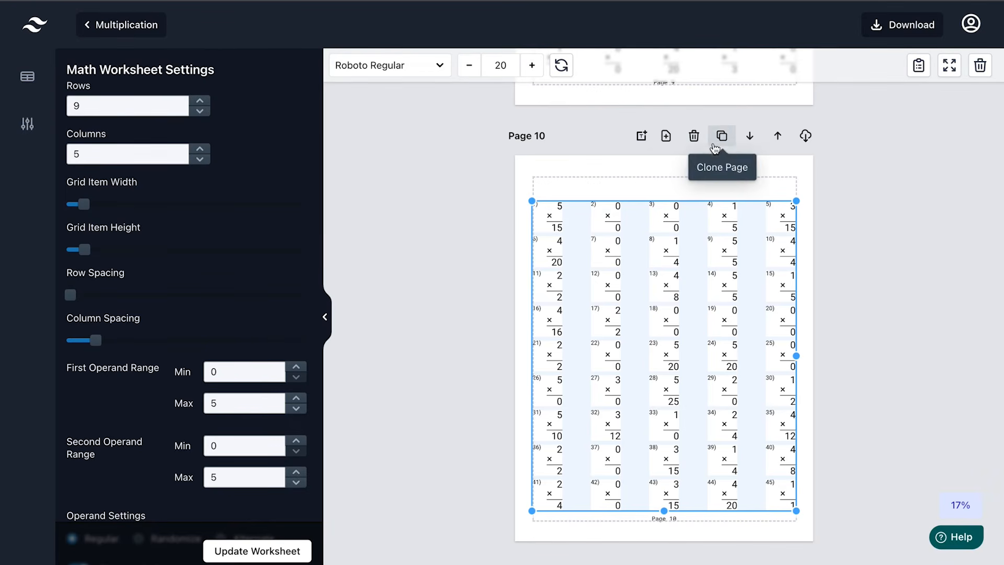
pyautogui.rightClick(691, 275)
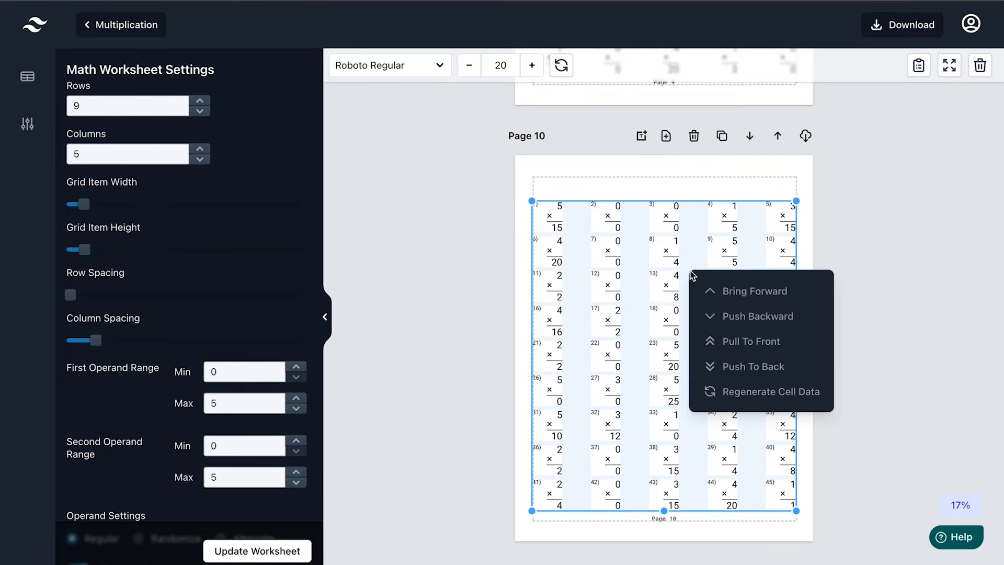
pyautogui.click(844, 260)
pyautogui.click(744, 264)
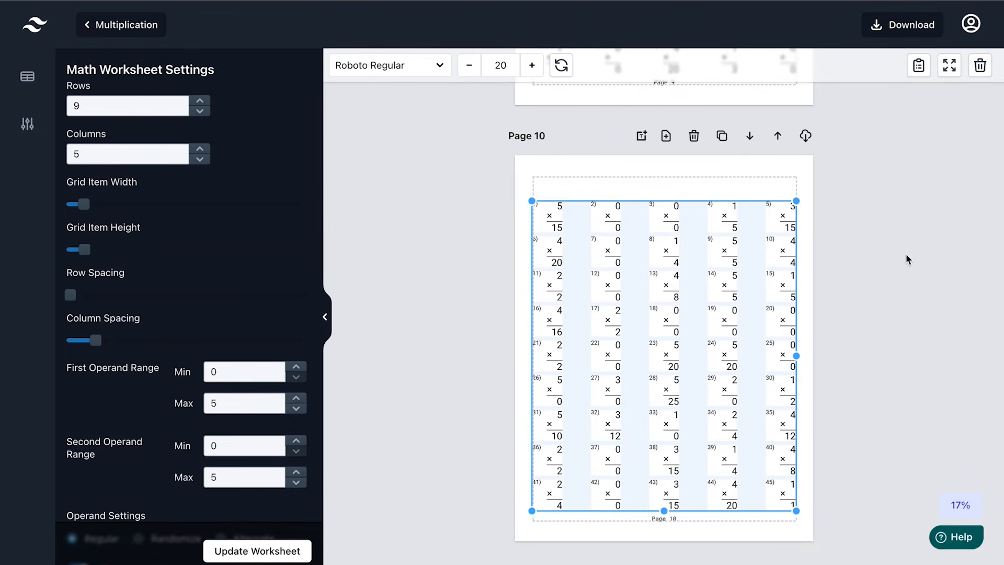
# Paste the copied grid onto the empty Page 16 with Ctrl+V and select it
pyautogui.scroll(-20, 882, 328)
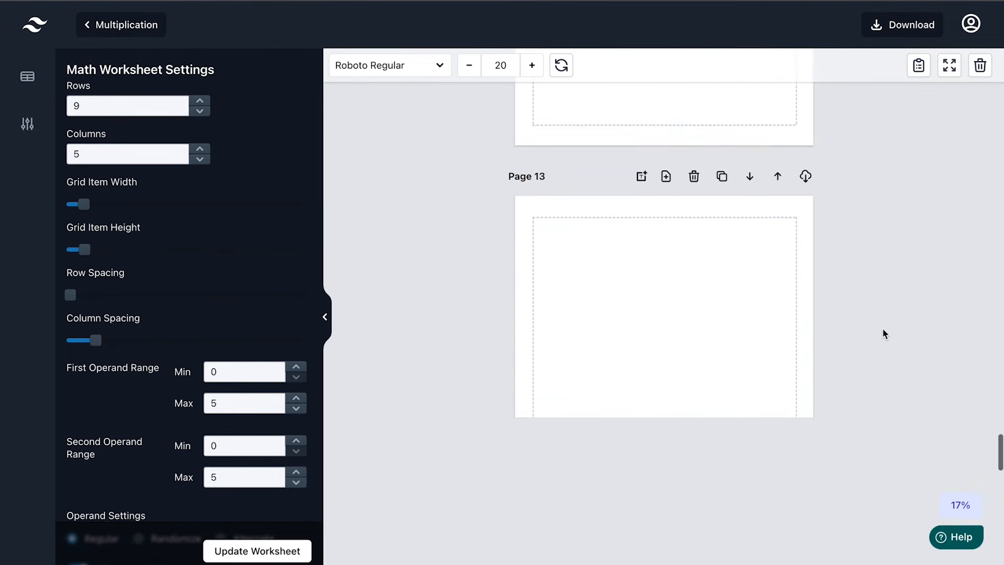
pyautogui.scroll(-20, 883, 327)
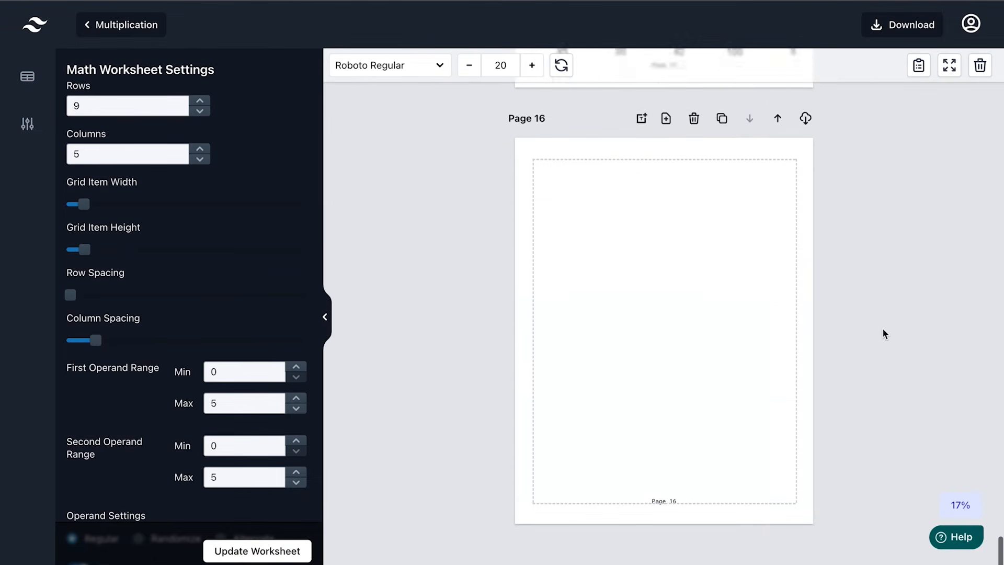
pyautogui.click(672, 332)
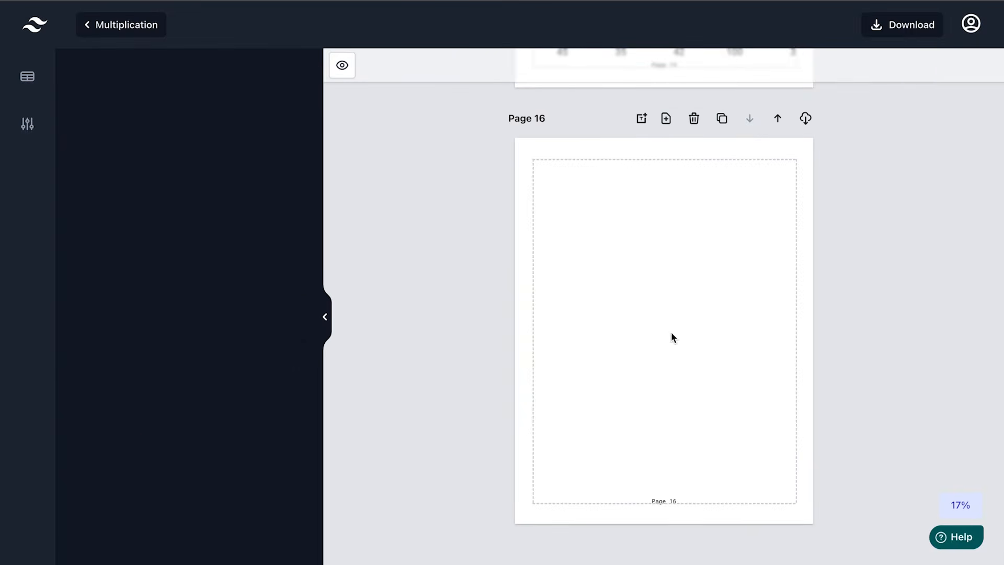
pyautogui.hotkey('ctrl', 'v')
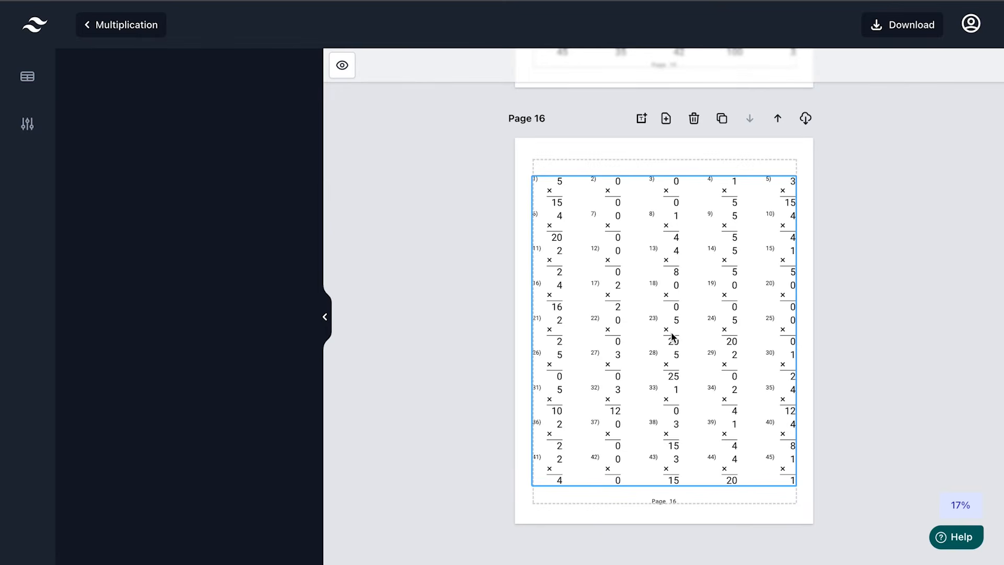
pyautogui.click(703, 303)
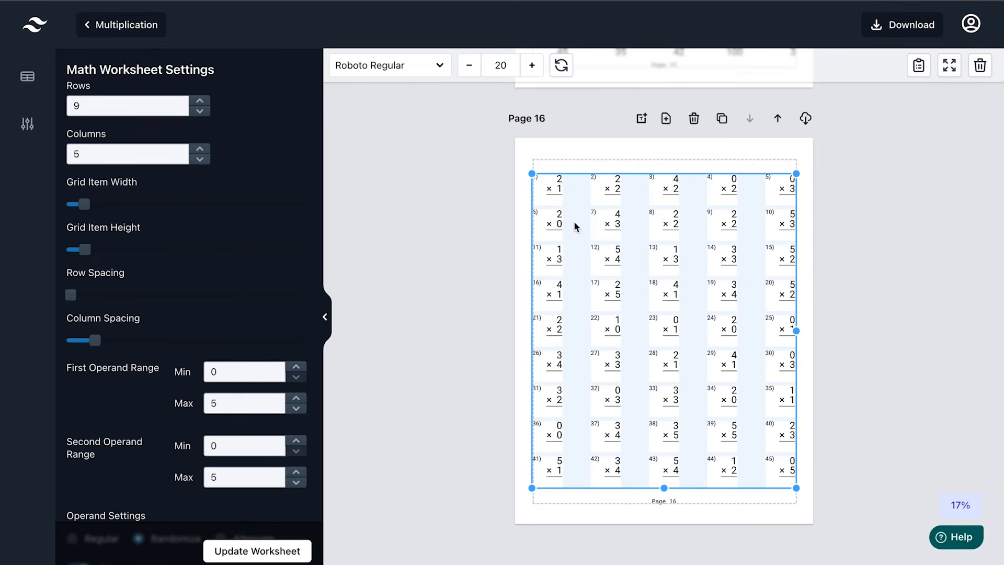
# Set Page 16's factor ranges to 5–10, regenerate its problems, and widen the grid to fit
pyautogui.doubleClick(239, 370)
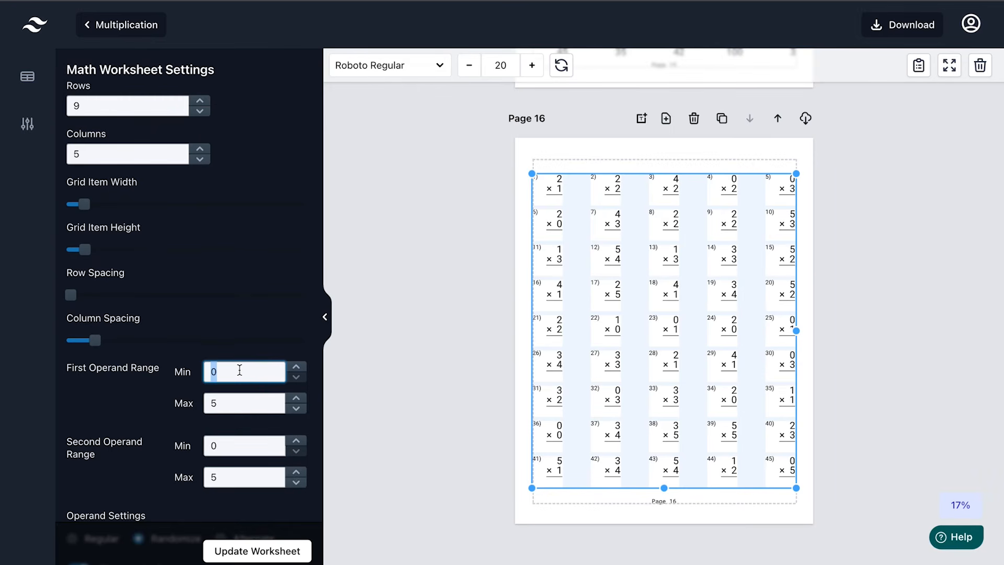
pyautogui.write('5')
pyautogui.doubleClick(240, 400)
pyautogui.write('10')
pyautogui.click(238, 446)
pyautogui.doubleClick(238, 445)
pyautogui.write('5')
pyautogui.doubleClick(254, 478)
pyautogui.write('10')
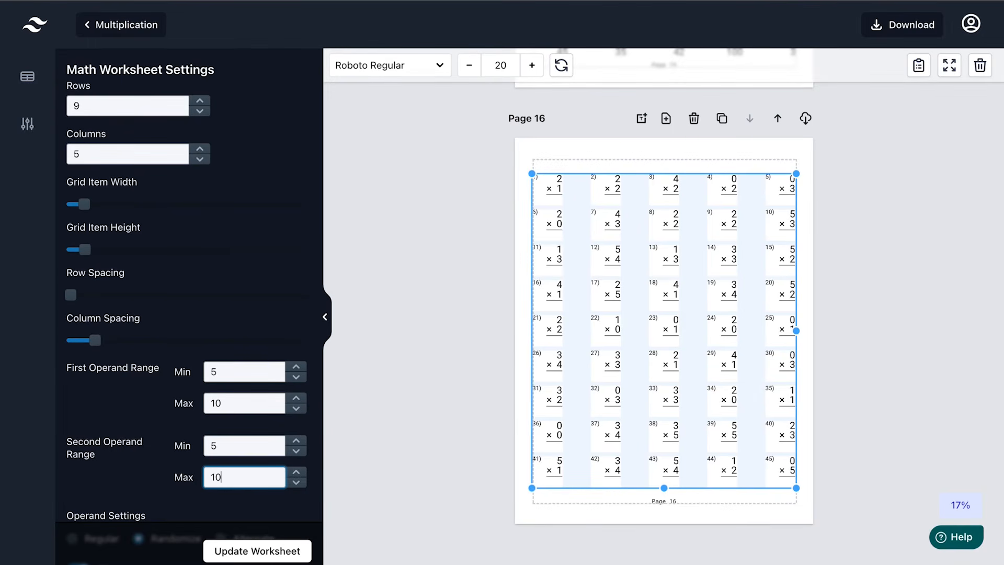
pyautogui.click(260, 554)
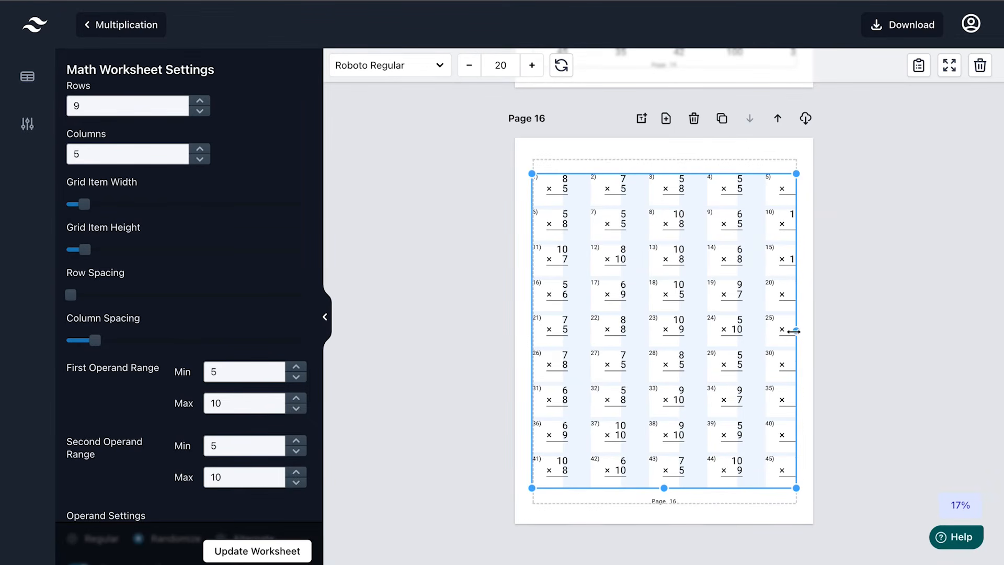
pyautogui.moveTo(794, 331); pyautogui.dragTo(795, 331)
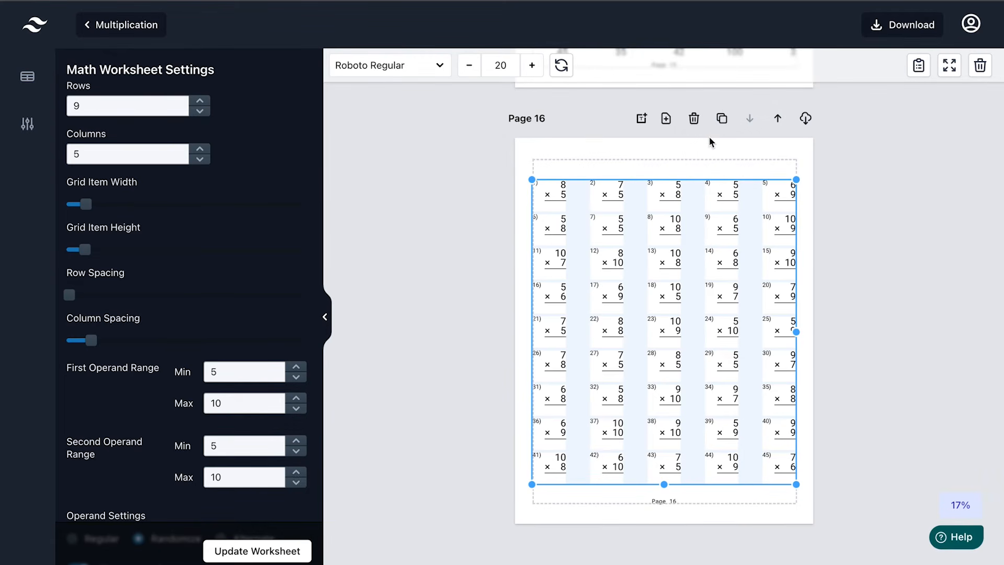
# Duplicate Page 16 onward until the document reaches Page 20, selecting Page 20's grid
pyautogui.click(722, 120)
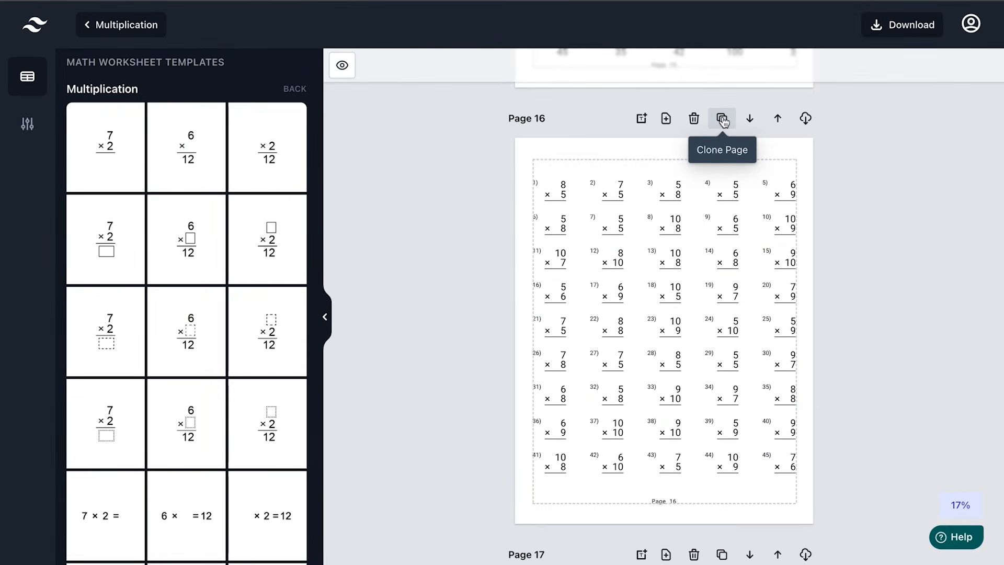
pyautogui.scroll(-7, 896, 362)
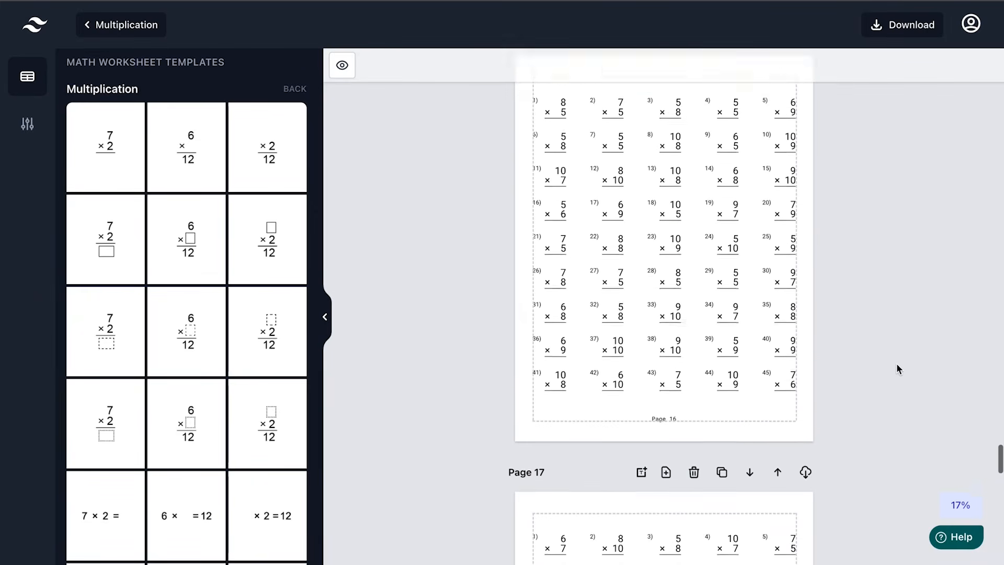
pyautogui.click(749, 415)
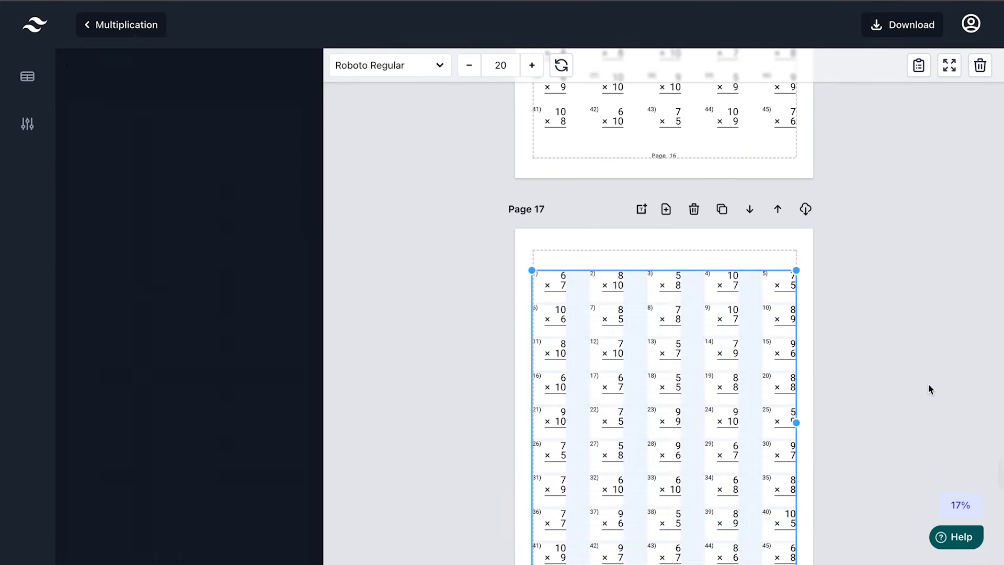
pyautogui.scroll(6, 928, 384)
pyautogui.scroll(-7, 927, 384)
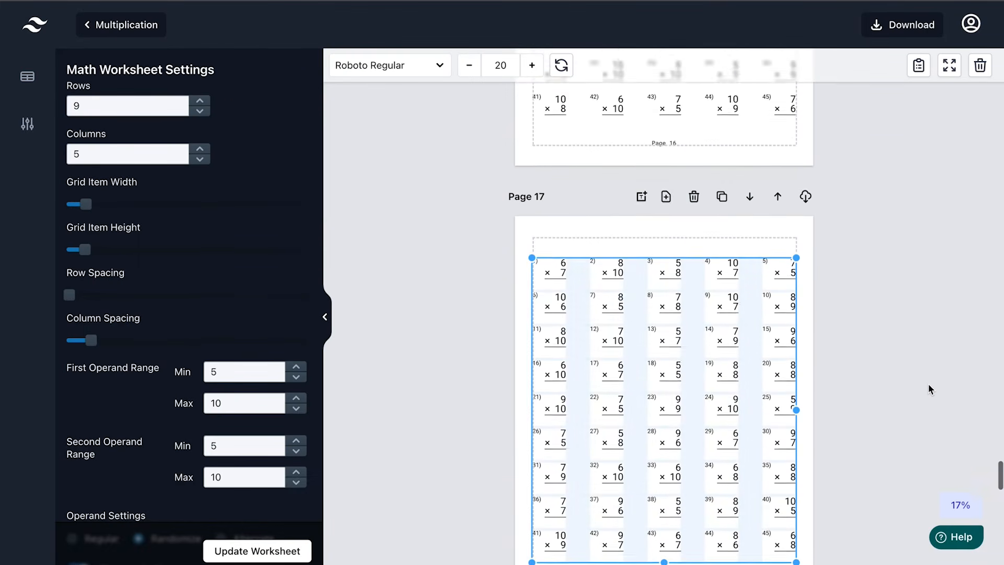
pyautogui.scroll(-7, 928, 383)
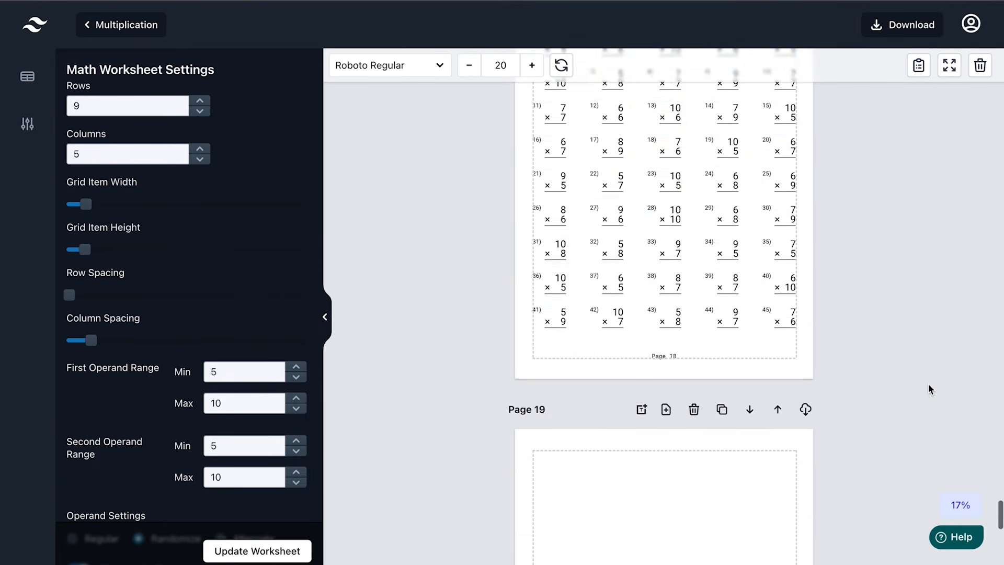
pyautogui.scroll(2, 927, 384)
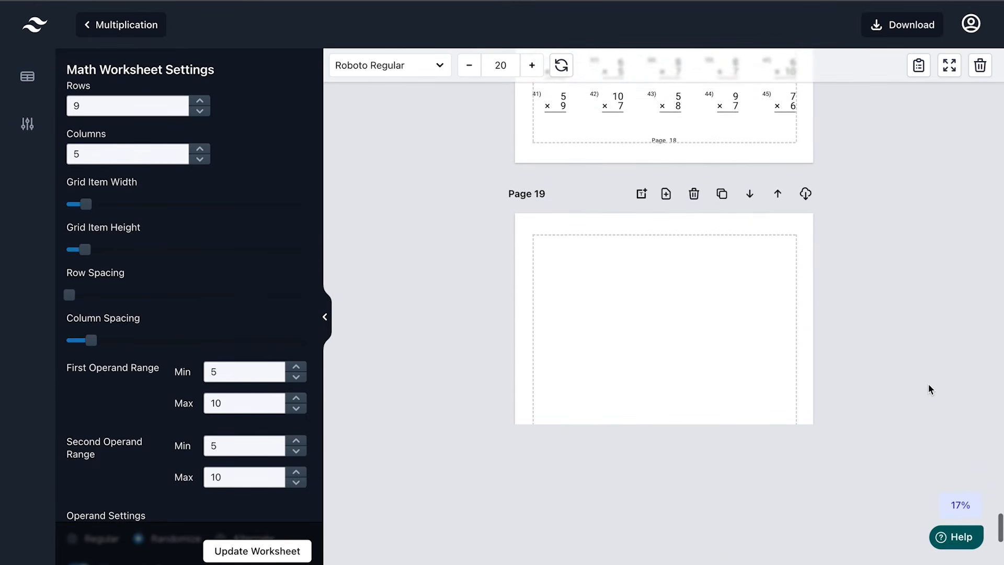
pyautogui.scroll(-8, 927, 383)
pyautogui.scroll(-2, 928, 384)
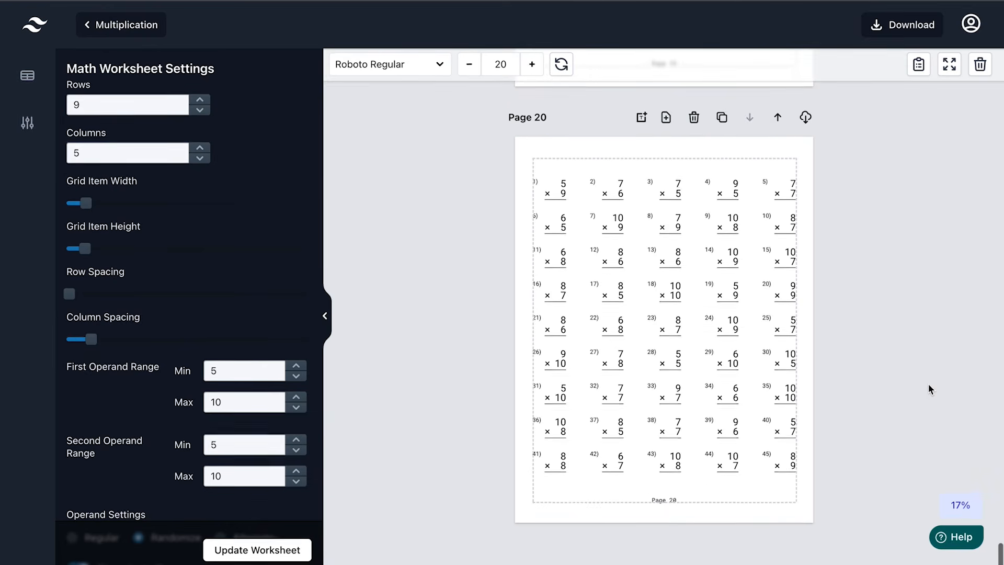
pyautogui.click(760, 369)
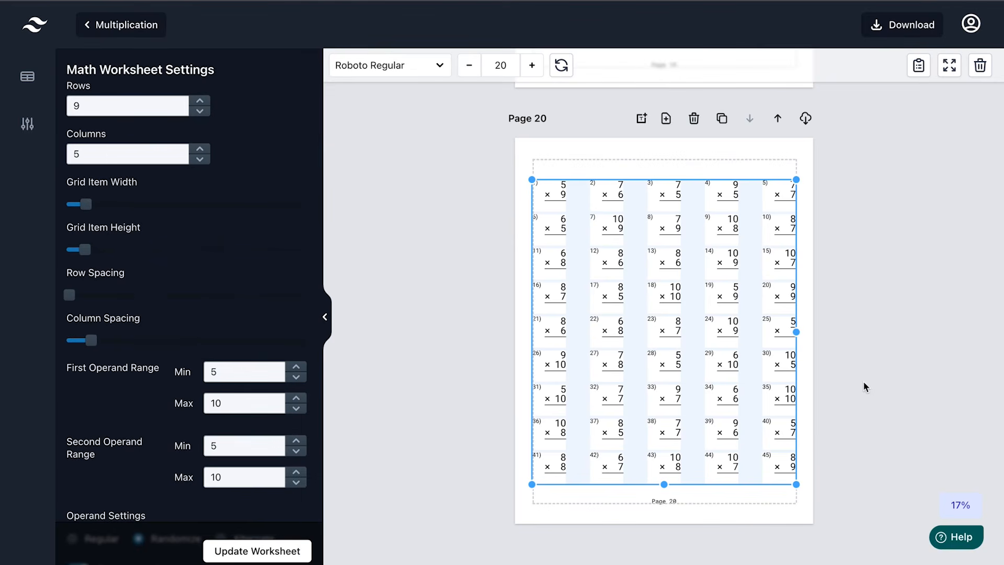
# Scroll back up through the document toward Page 1
pyautogui.scroll(8, 892, 341)
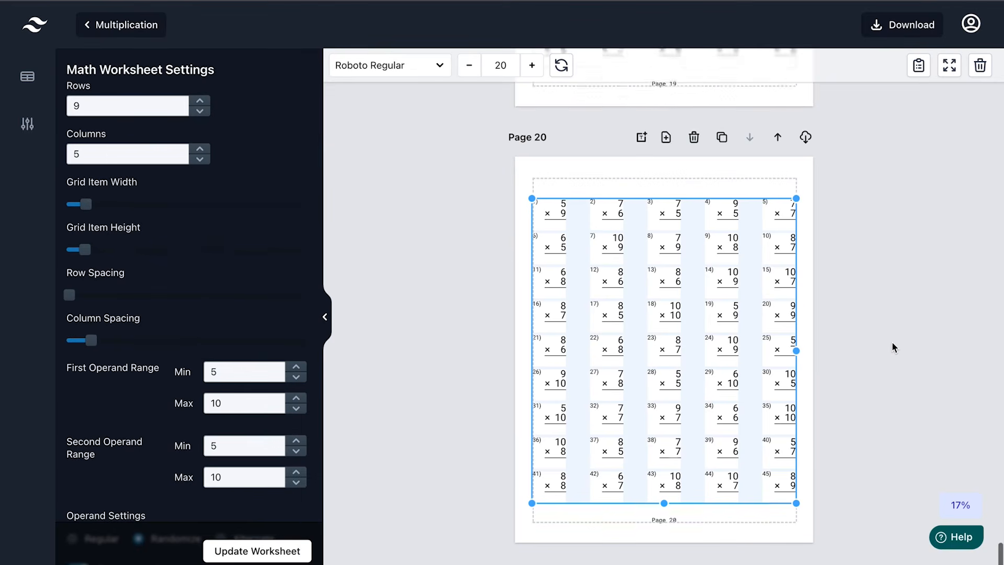
pyautogui.scroll(-8, 892, 341)
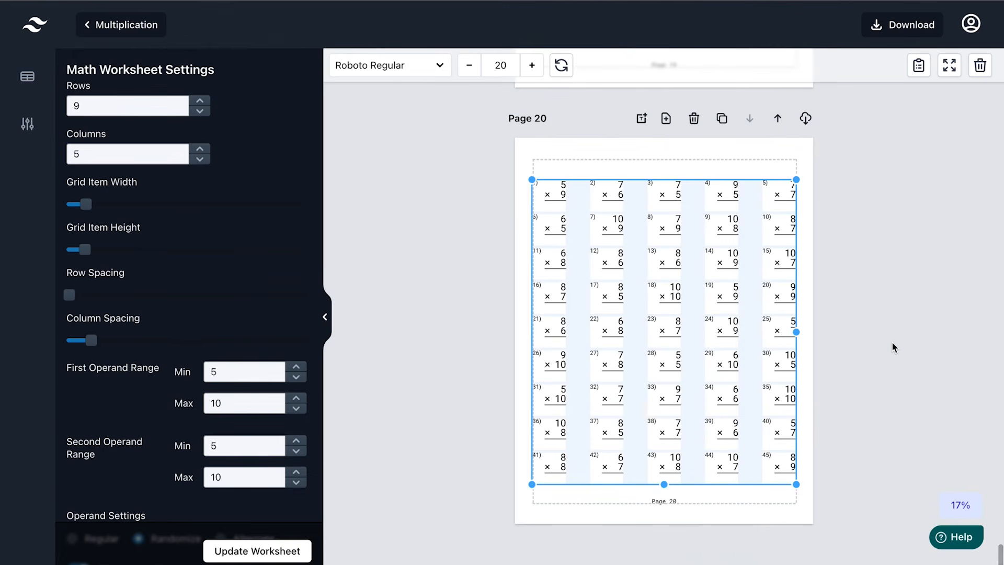
pyautogui.scroll(10, 892, 341)
pyautogui.scroll(2, 892, 344)
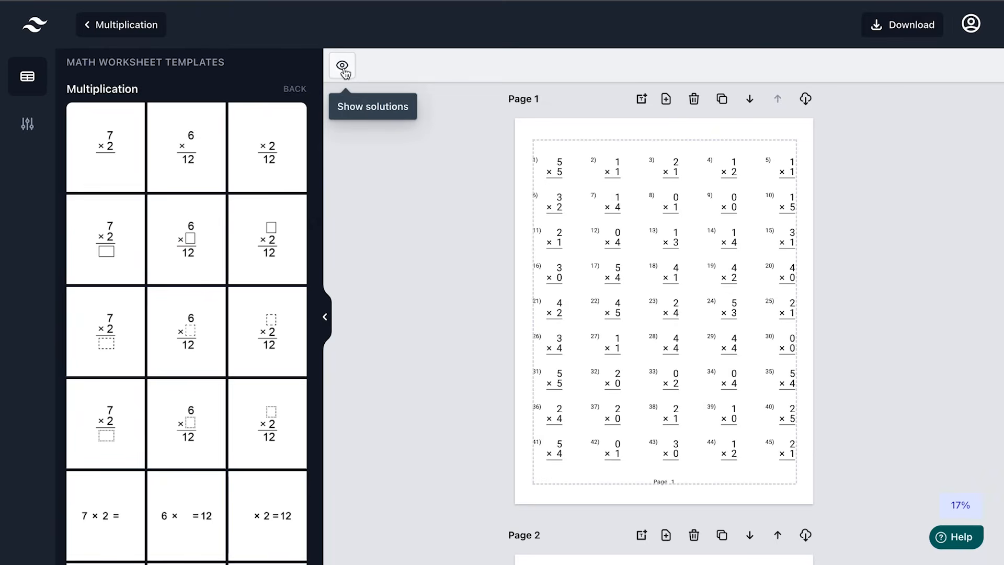
# Generate the solutions answer key for all pages and scroll through it
pyautogui.scroll(-20, 430, 309)
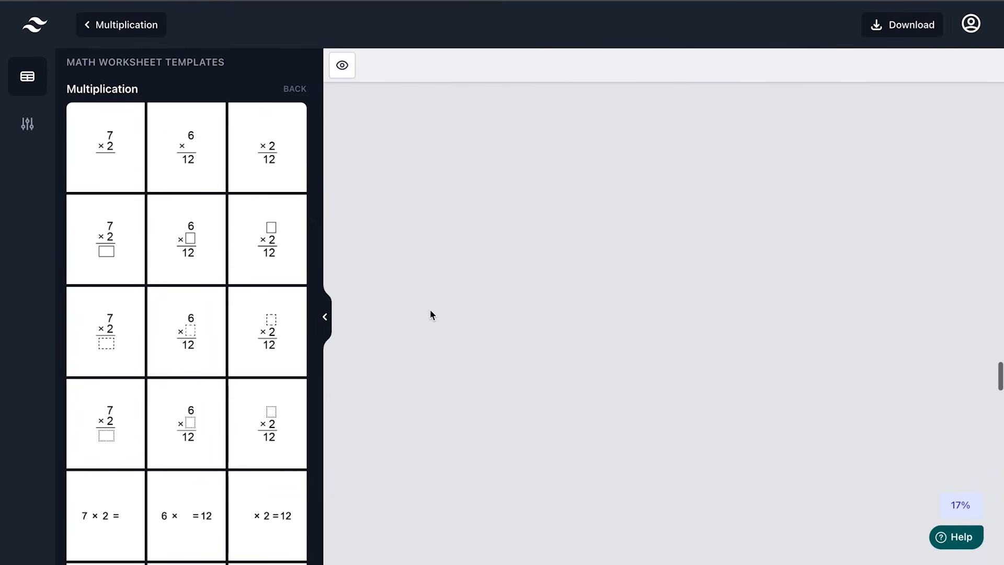
pyautogui.scroll(-20, 429, 309)
pyautogui.scroll(-10, 430, 309)
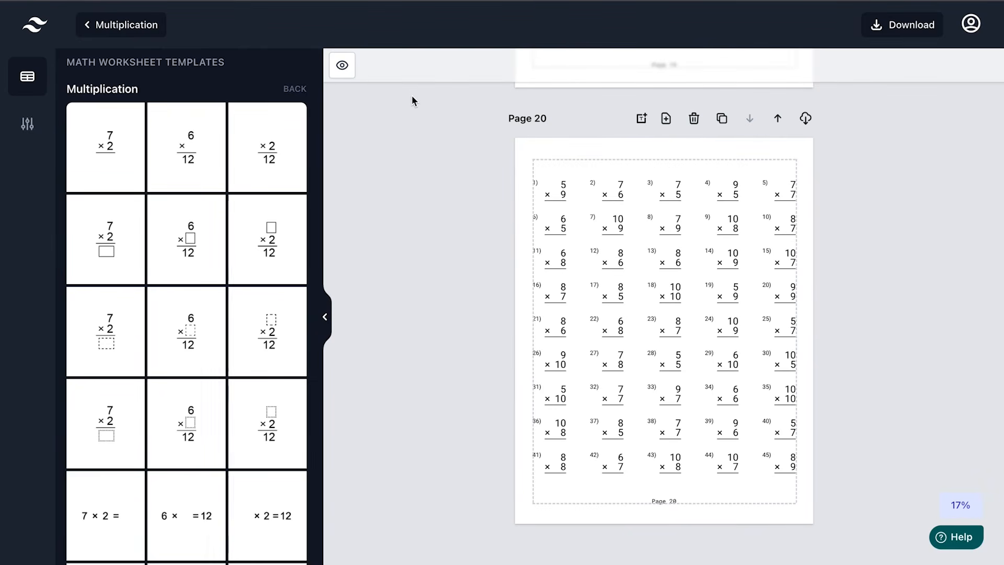
pyautogui.click(342, 66)
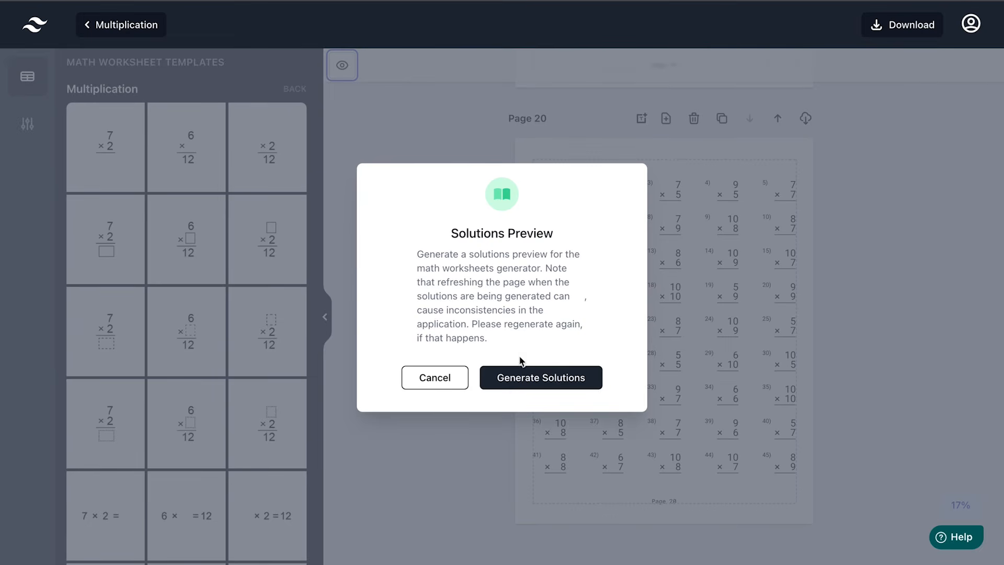
pyautogui.click(527, 386)
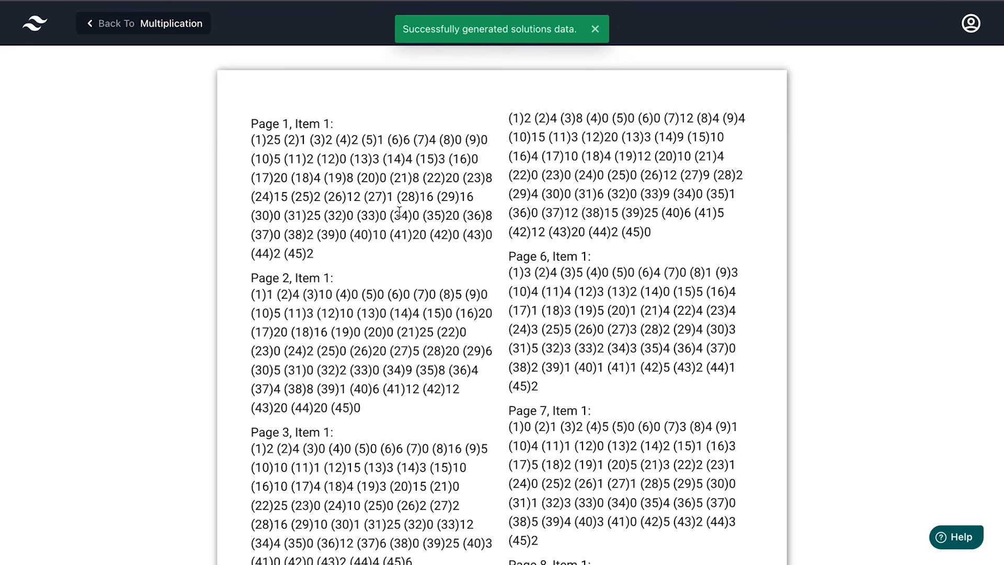
pyautogui.scroll(-20, 399, 219)
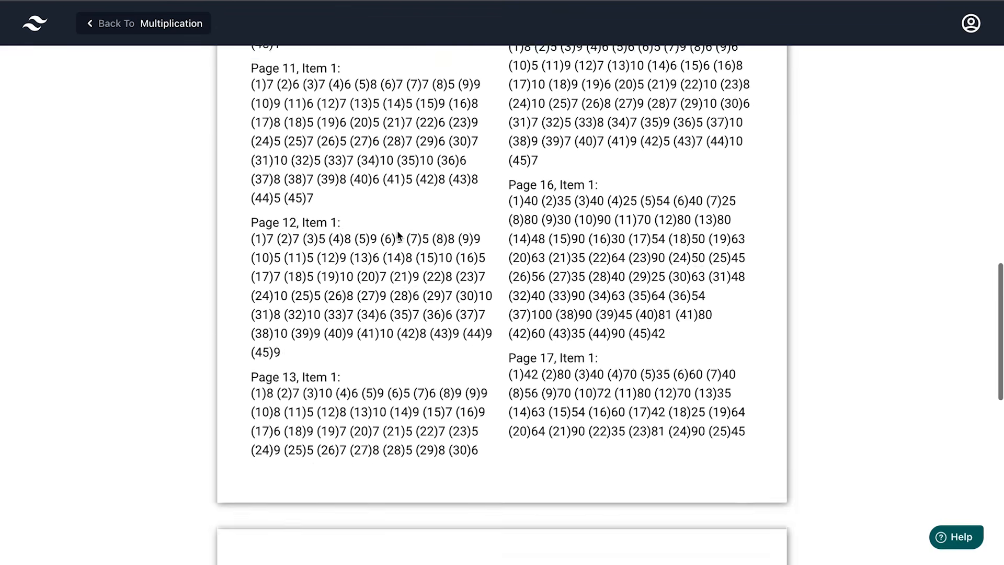
pyautogui.scroll(1, 396, 236)
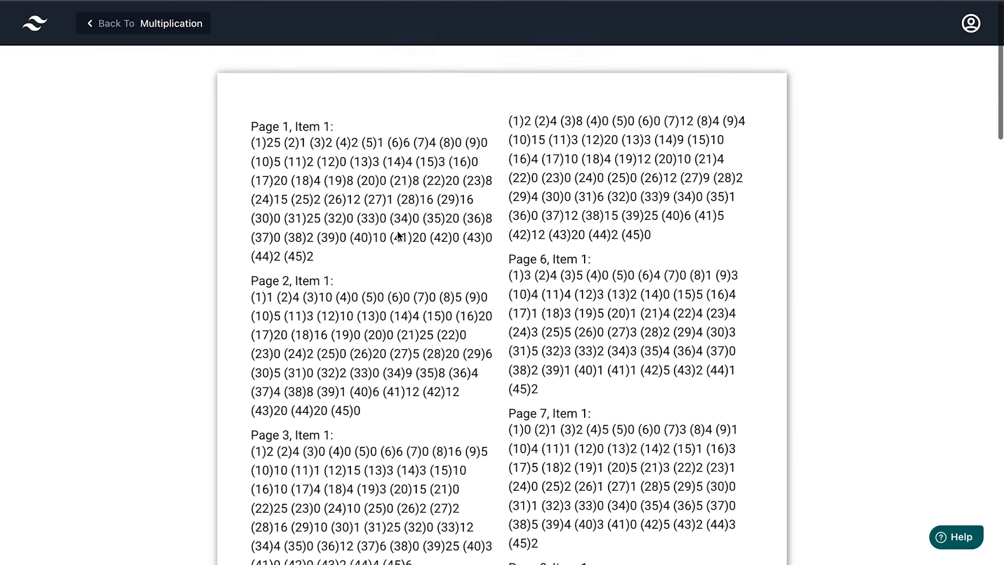
# Return to the multiplication editor and review the appended solutions Pages 21–23
pyautogui.click(168, 29)
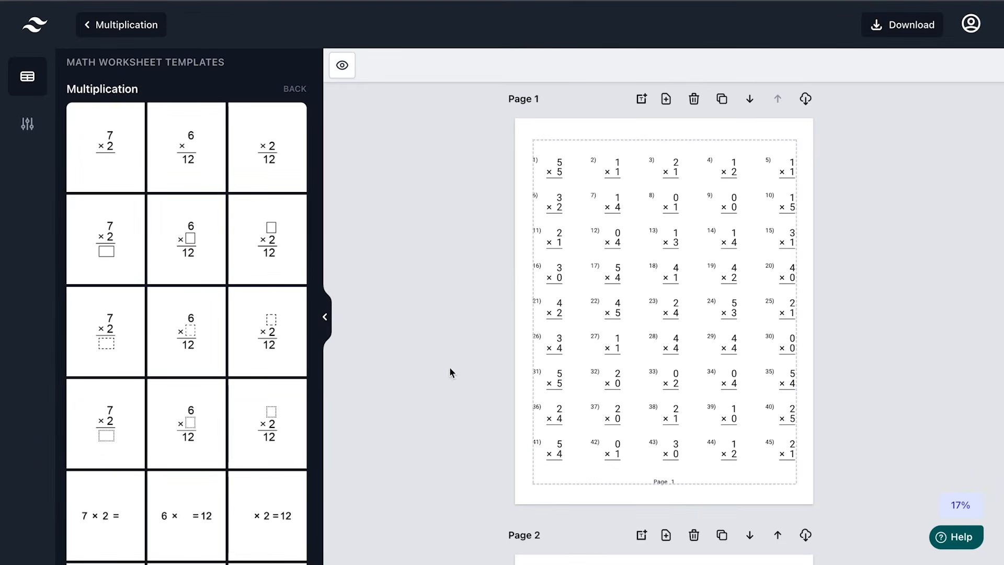
pyautogui.scroll(-20, 455, 423)
pyautogui.scroll(-20, 455, 421)
pyautogui.scroll(5, 454, 424)
pyautogui.scroll(-1, 603, 382)
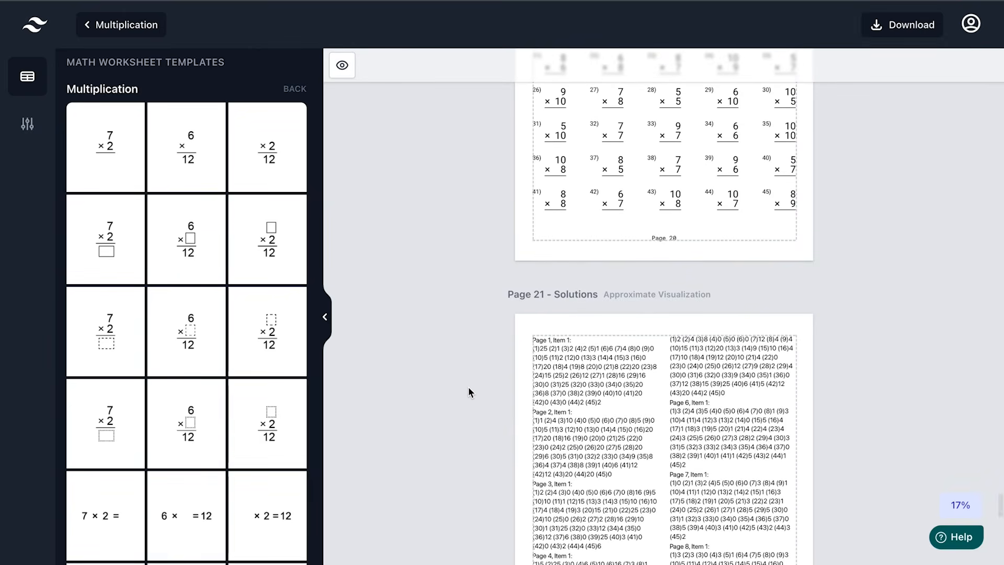
pyautogui.scroll(-10, 458, 343)
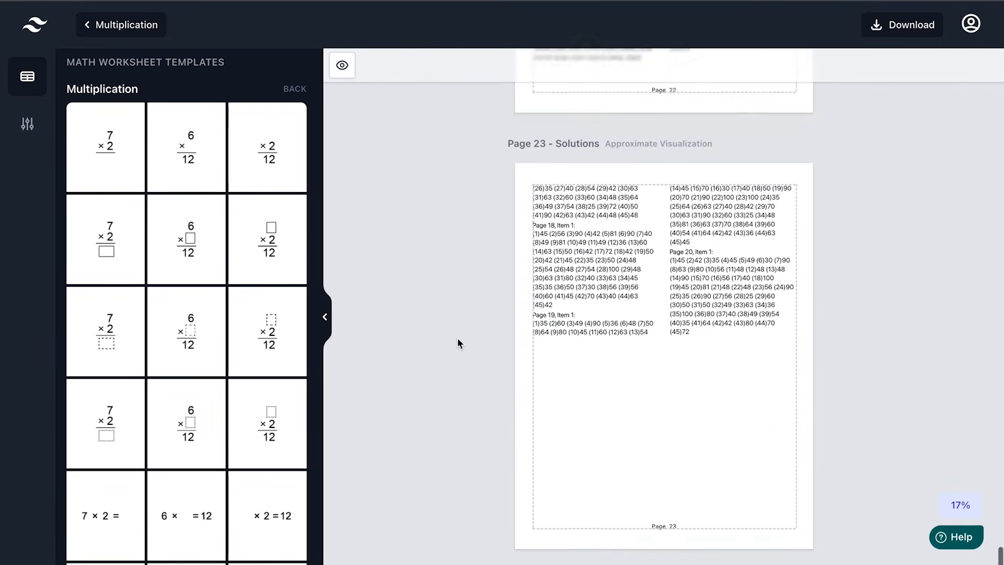
pyautogui.scroll(20, 458, 344)
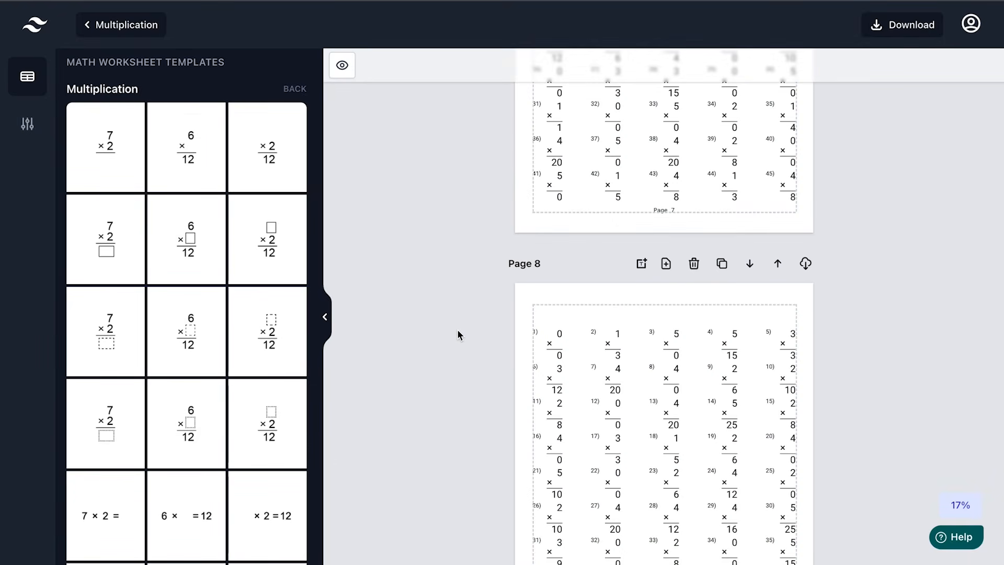
pyautogui.scroll(20, 468, 237)
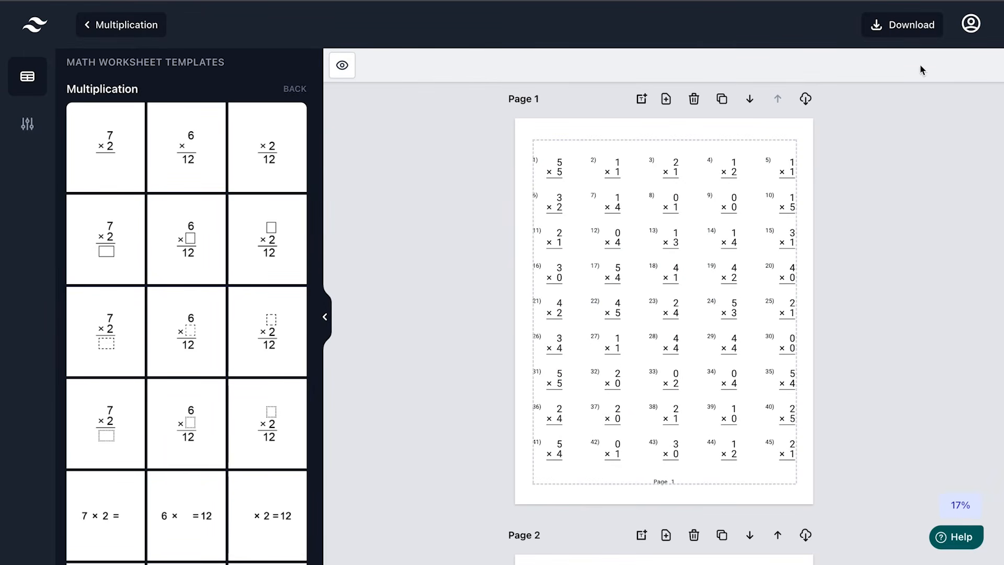
# Download every page as PNG images in Multiplication.zip and dismiss the download notice
pyautogui.click(895, 28)
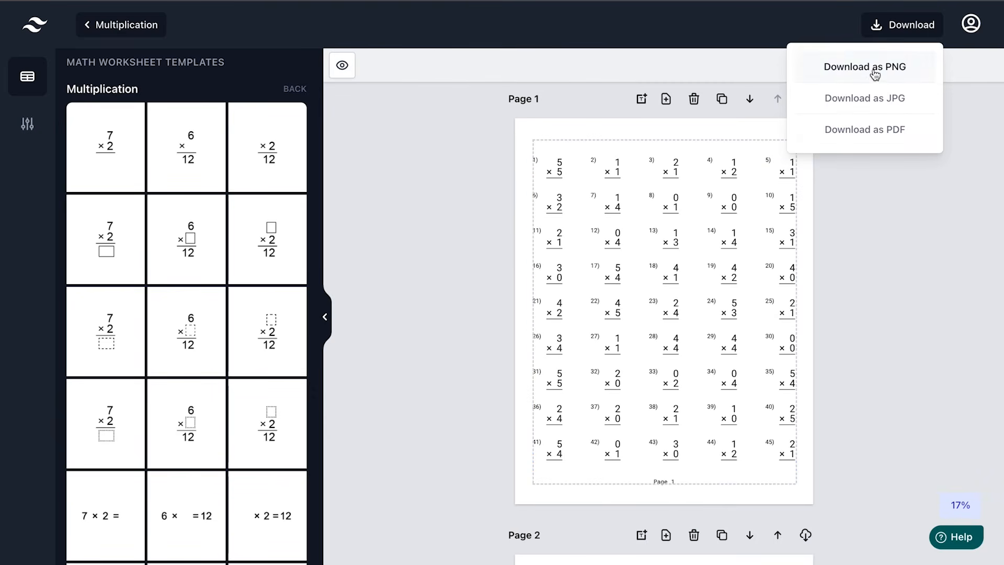
pyautogui.click(490, 173)
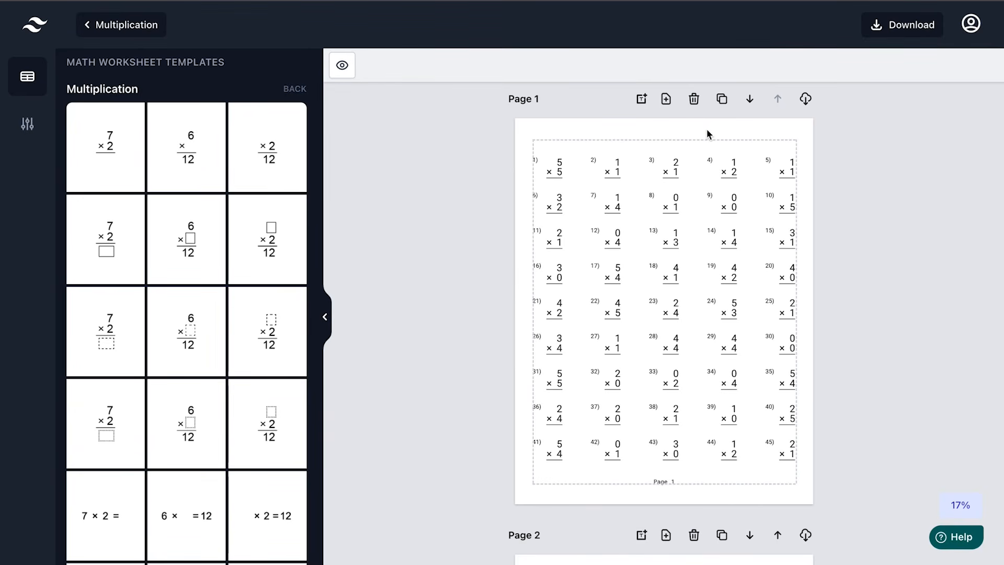
pyautogui.click(903, 33)
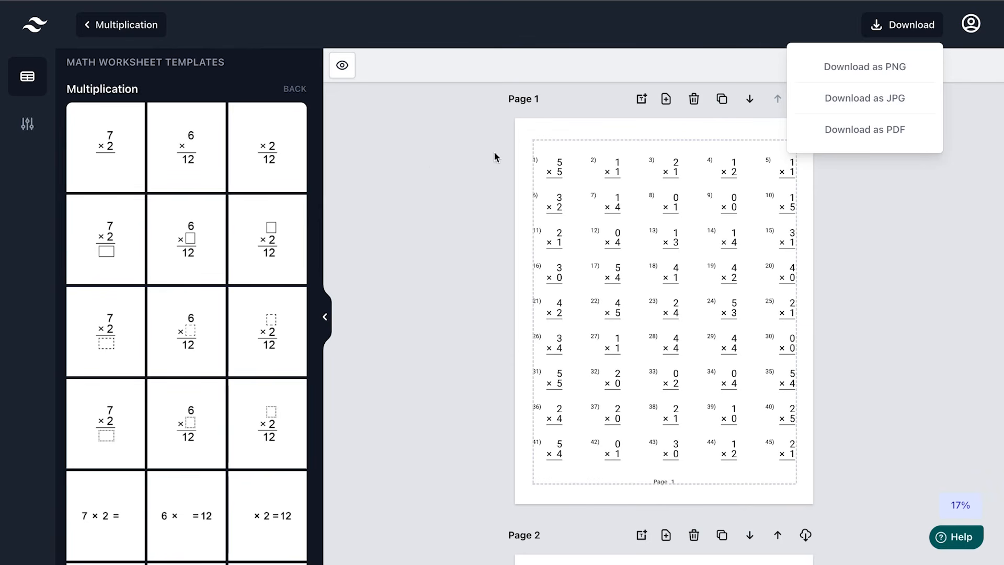
pyautogui.click(442, 166)
pyautogui.click(910, 25)
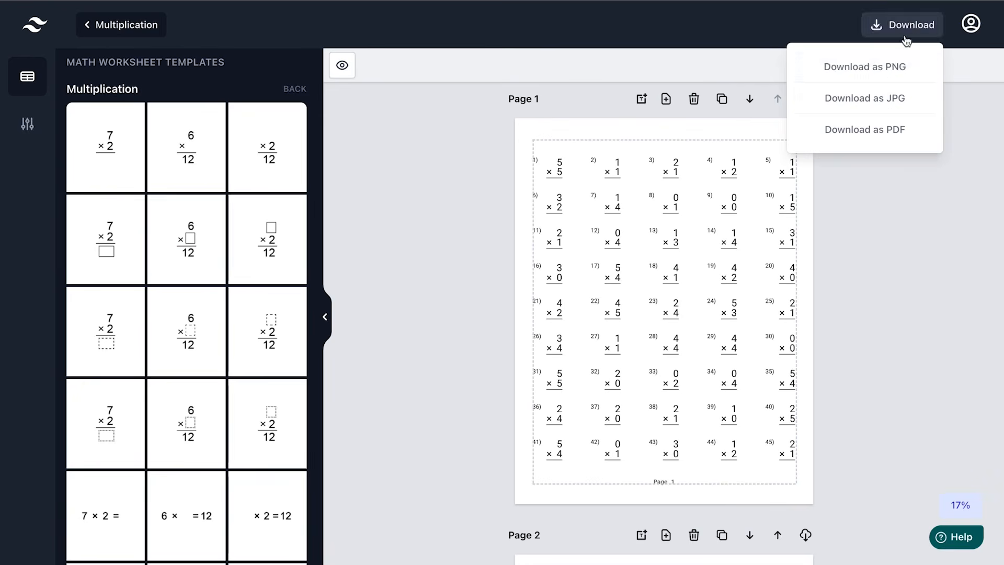
pyautogui.click(874, 74)
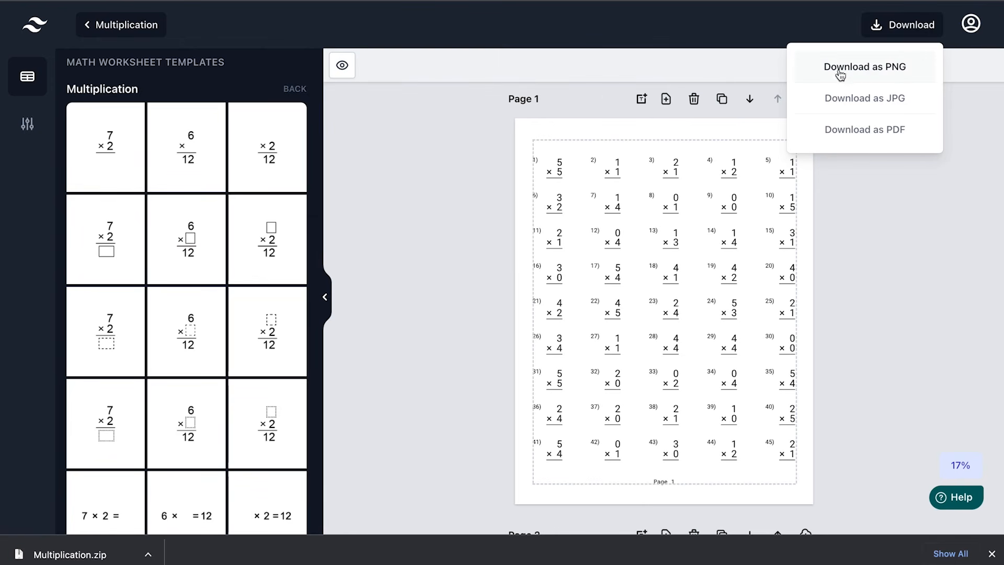
pyautogui.click(992, 554)
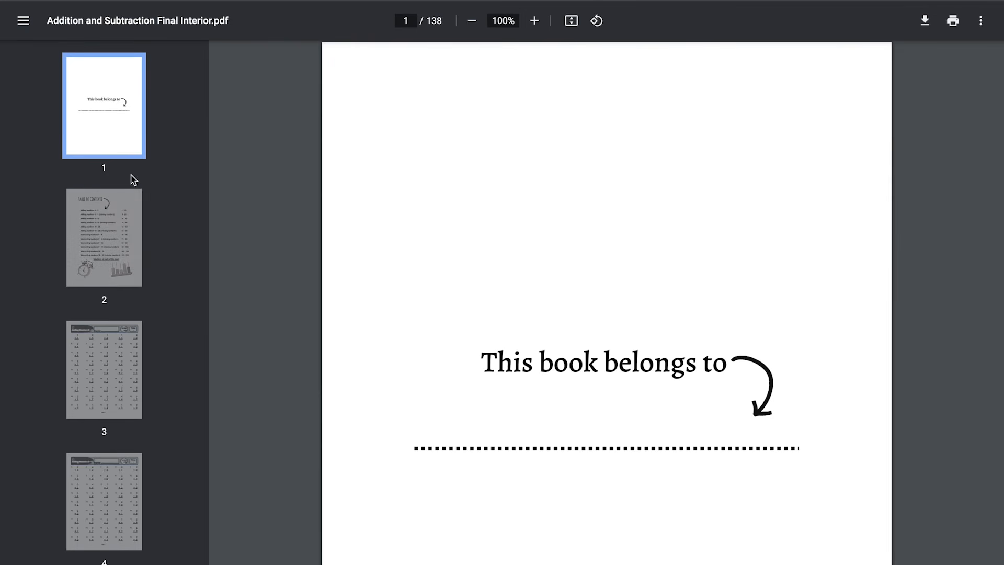
# Jump to page 3, then to the Table of Contents on page 2, and scroll through it
pyautogui.click(93, 359)
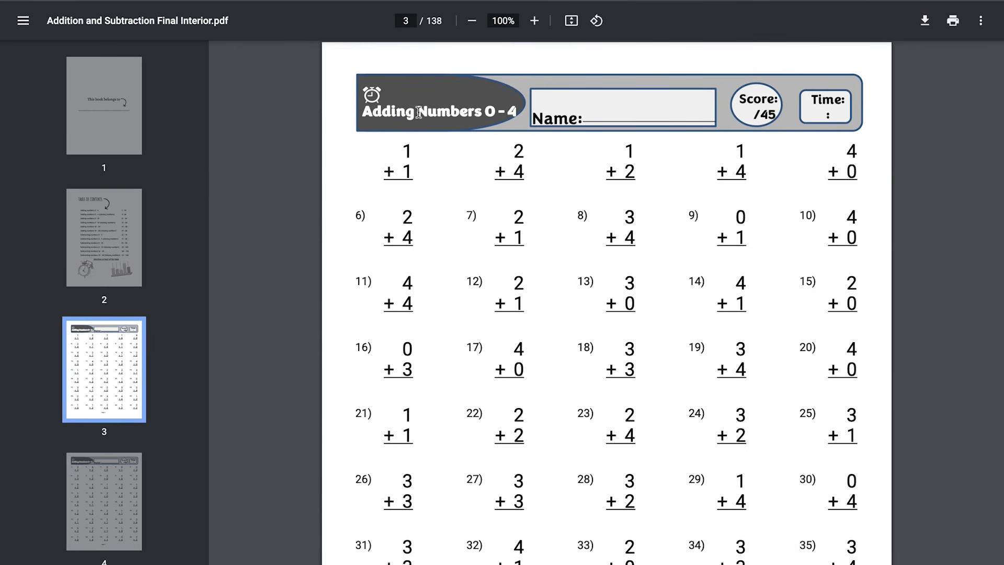
pyautogui.click(108, 237)
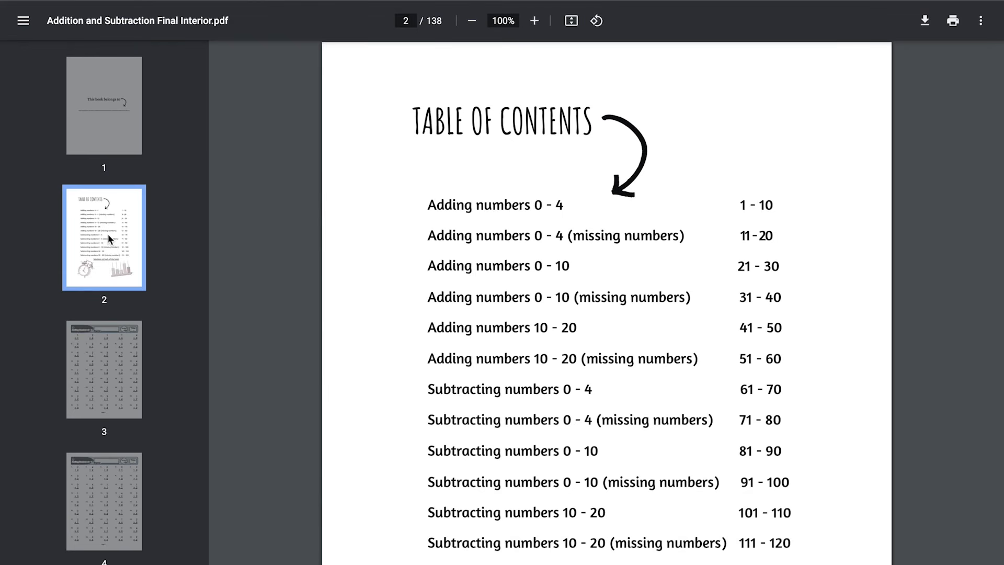
pyautogui.scroll(-3, 337, 321)
pyautogui.scroll(2, 336, 325)
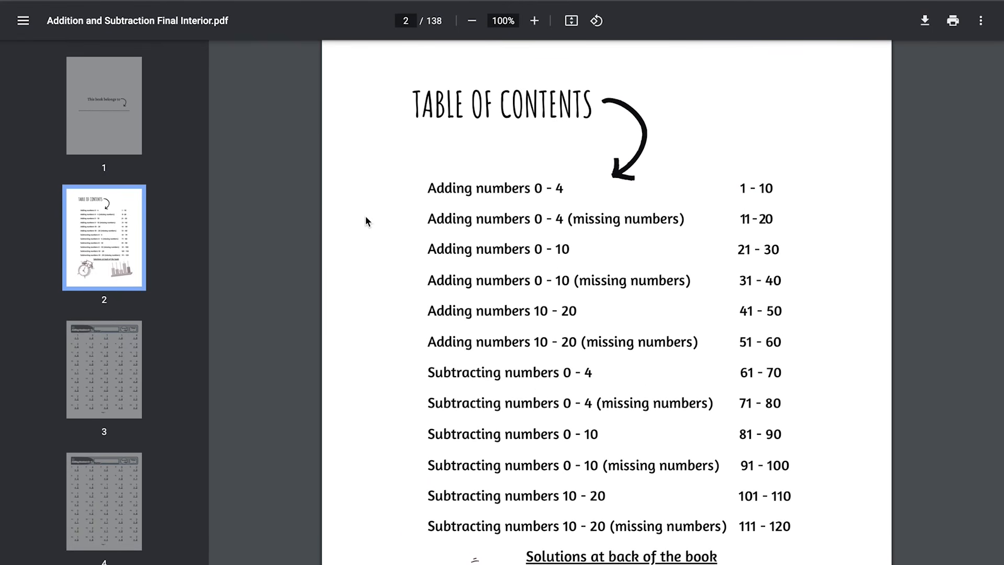
pyautogui.scroll(1, 365, 215)
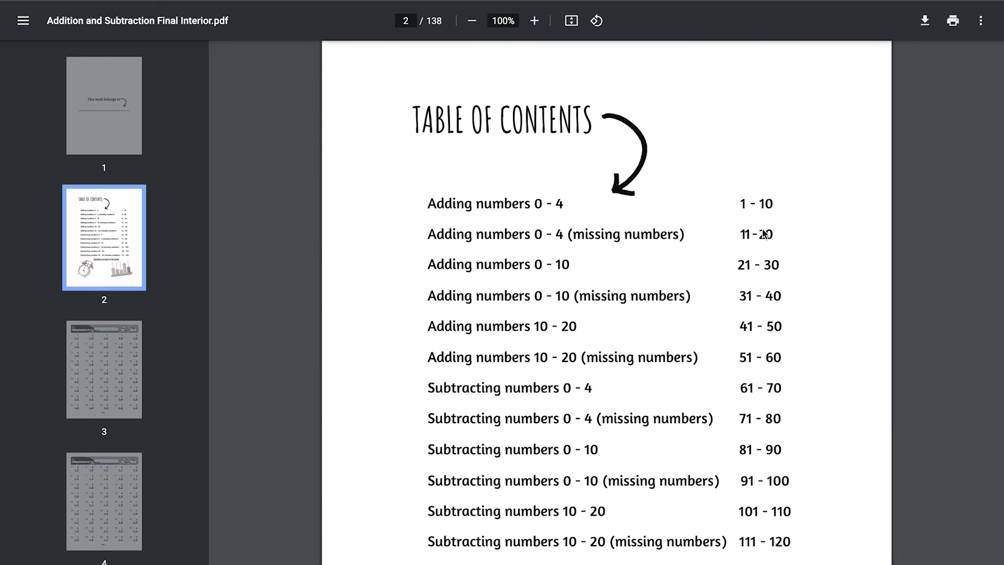
pyautogui.scroll(-1, 723, 400)
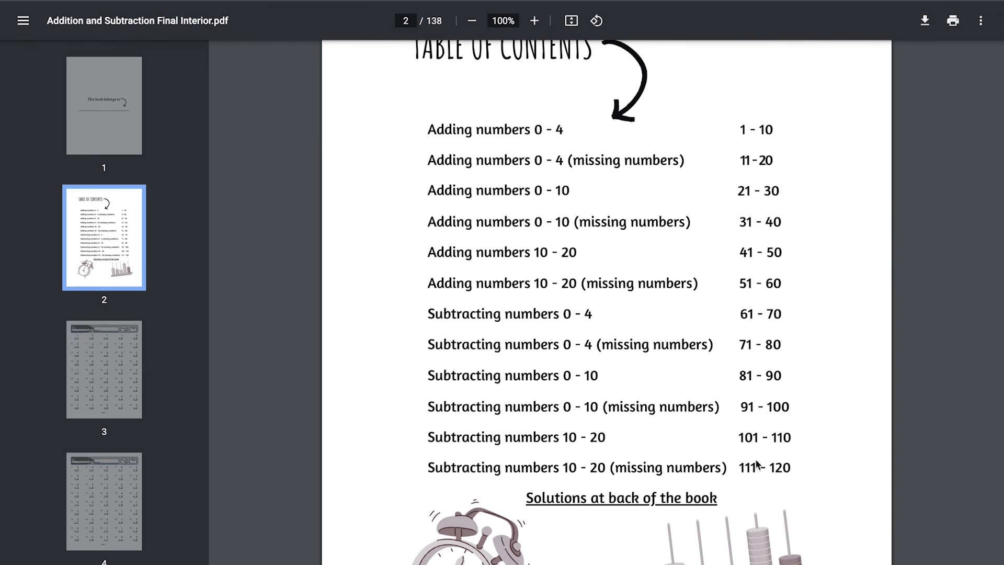
pyautogui.scroll(1, 785, 272)
pyautogui.scroll(1, 785, 270)
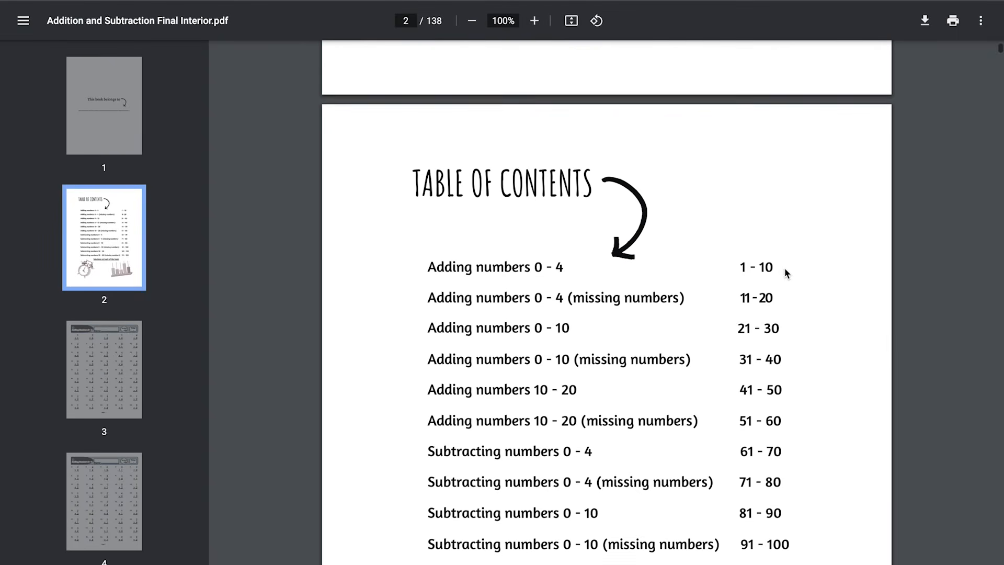